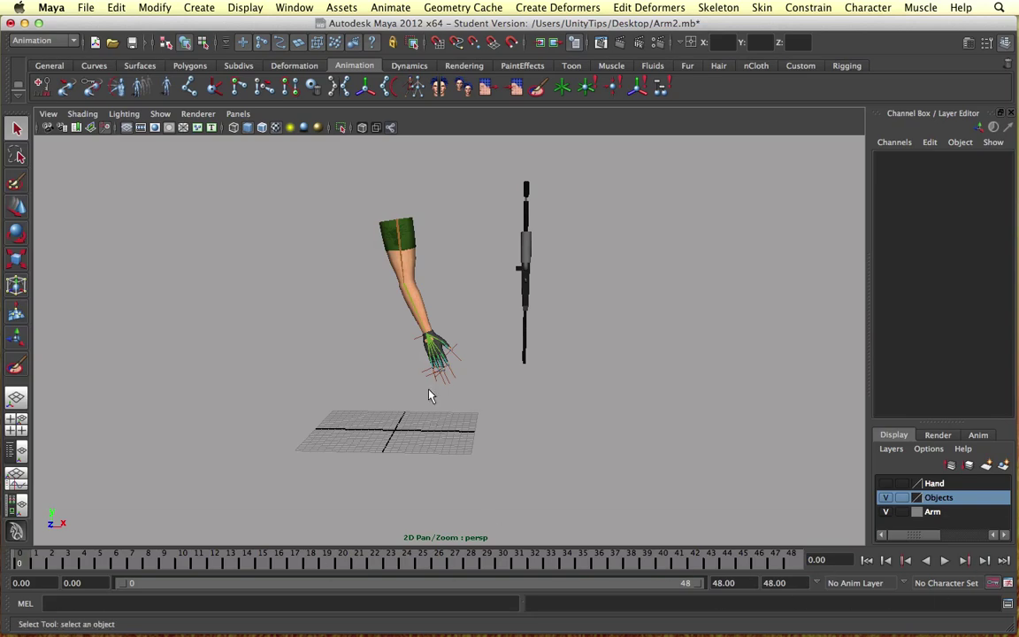
- Shorten the playback range to frames 0 to 19
drag(435, 312, 435, 313)
scroll(477, 310, up, 3)
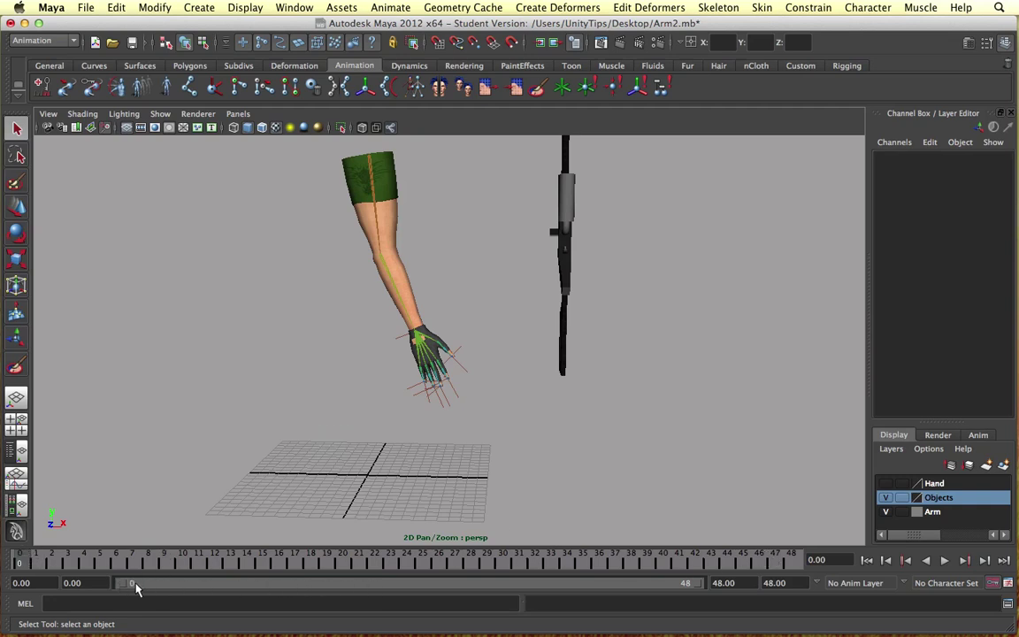
drag(697, 590, 250, 573)
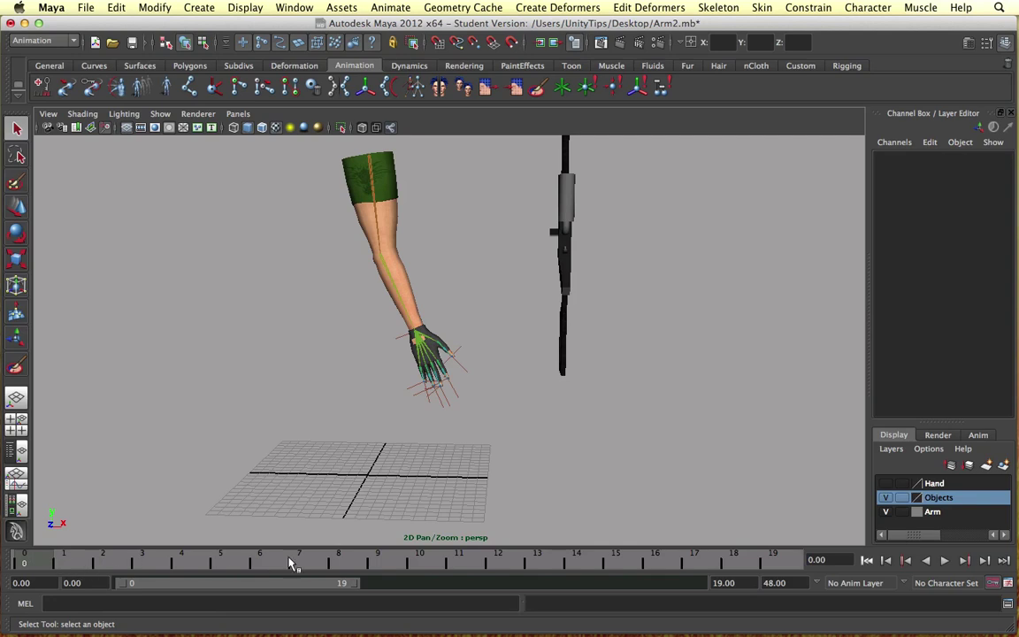
- Try to delete the keys across frames 0 to 19 and return to frame 0
click(945, 560)
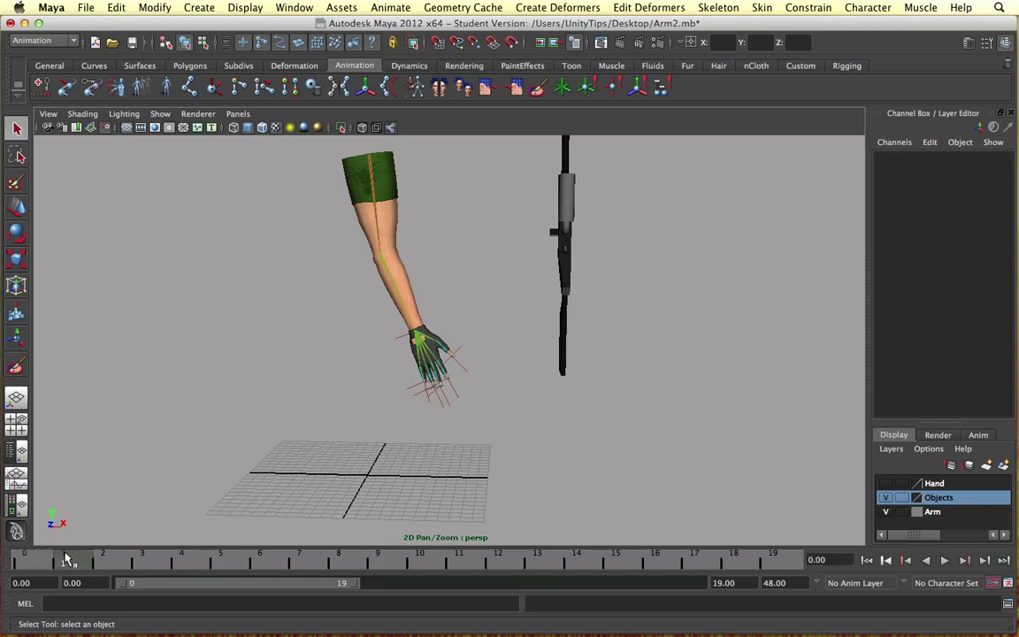
mouse_move(257, 556)
mouse_down()
mouse_move(749, 559)
mouse_move(137, 545)
mouse_move(11, 556)
mouse_move(757, 563)
mouse_up()
click(11, 555)
right_click(472, 563)
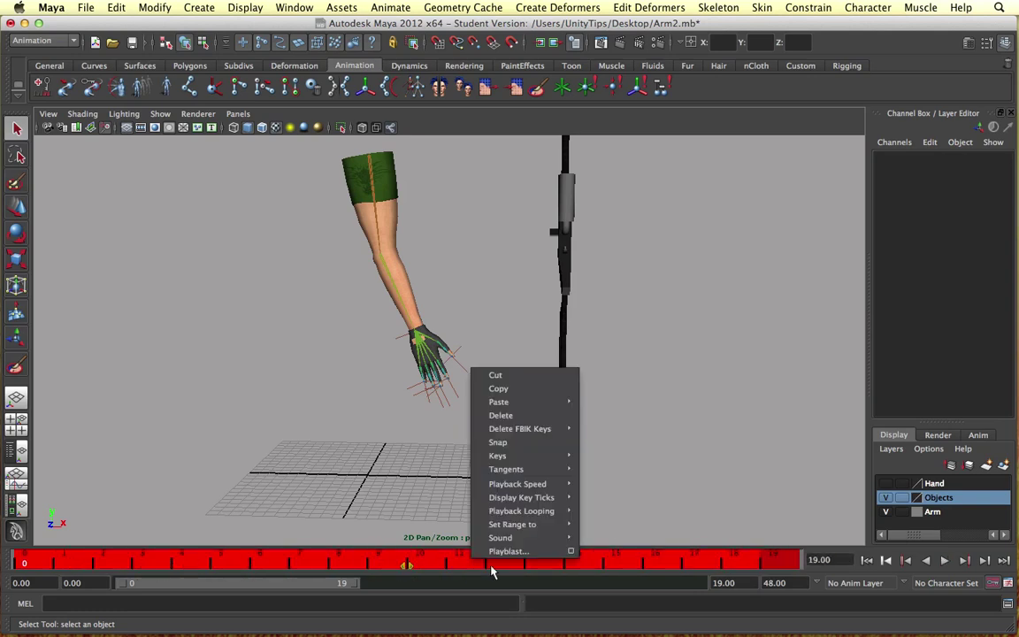
click(506, 412)
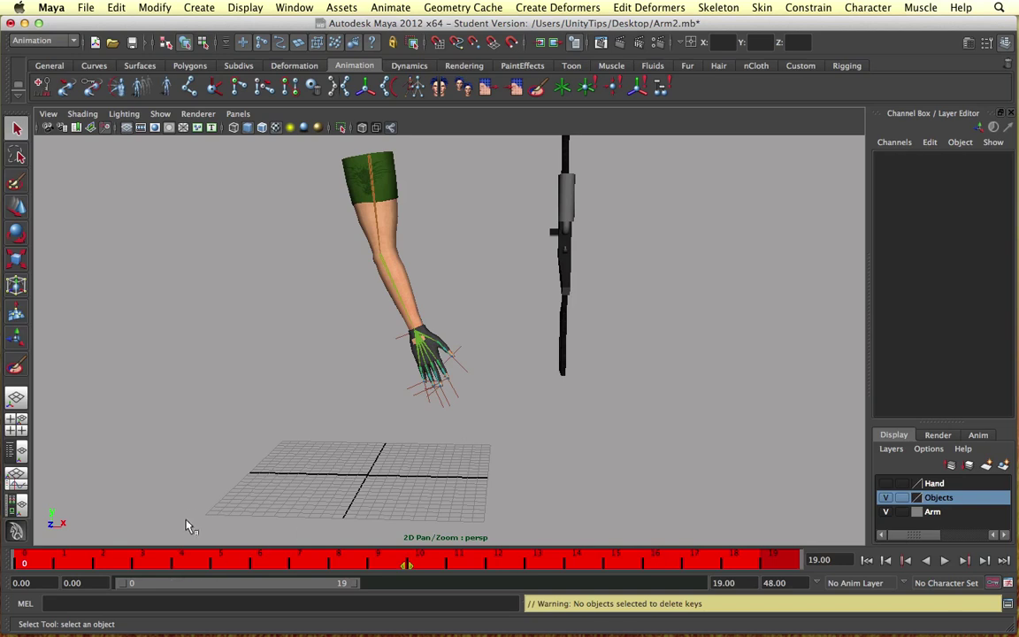
click(24, 563)
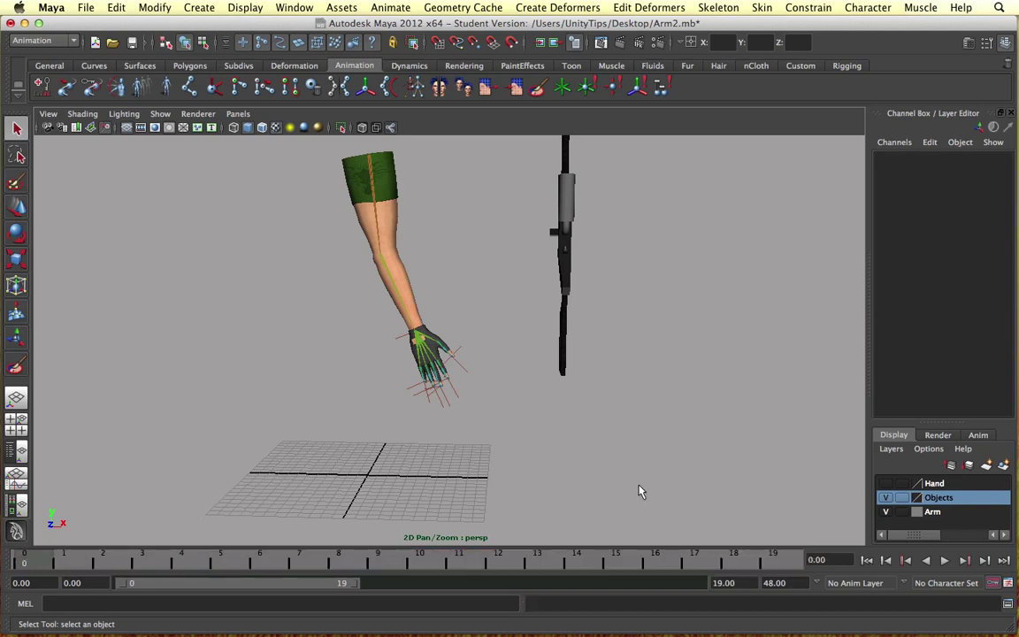
- Check the Time Slider preferences, close them, and shorten the playback range to end at frame 16
click(1007, 584)
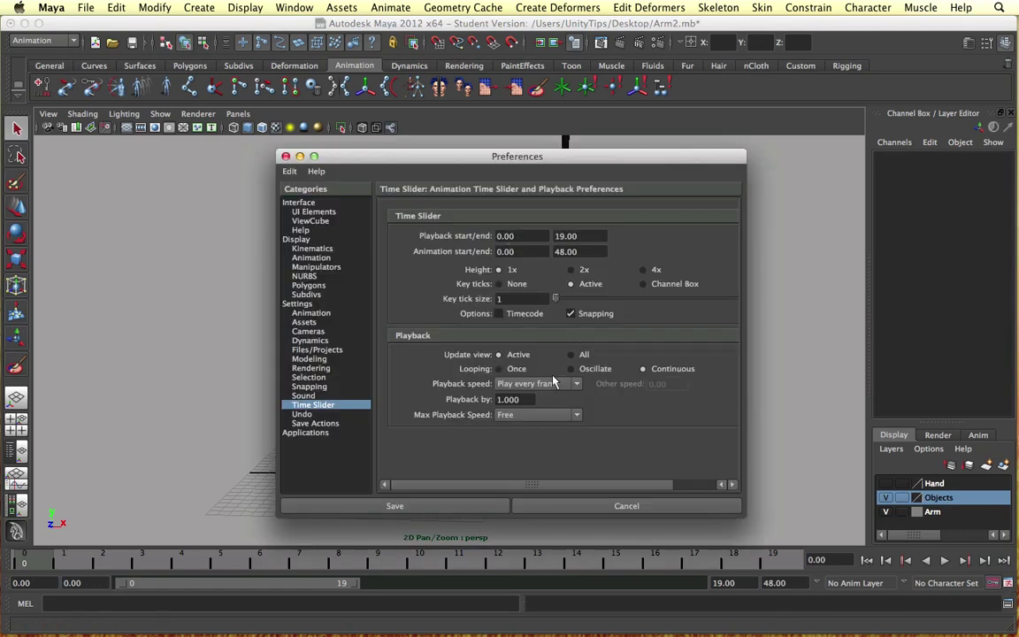
click(284, 156)
drag(358, 588, 309, 585)
- Move the wrist IK handle to about X 2.81, Y 14.00, Z 0.90 and key it at frame 0
click(404, 343)
key(w)
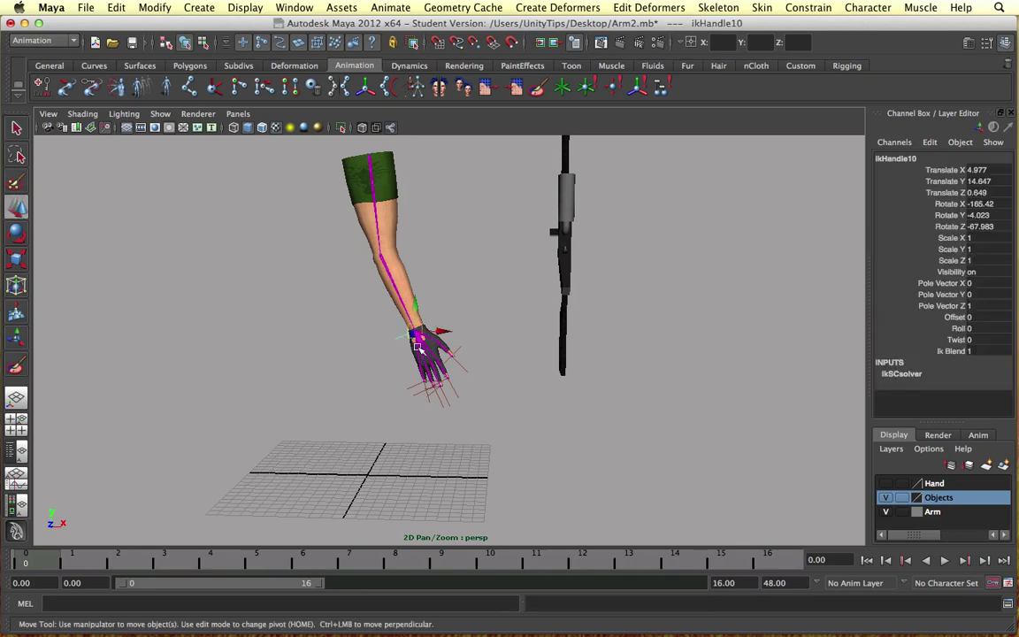
drag(416, 333, 453, 393)
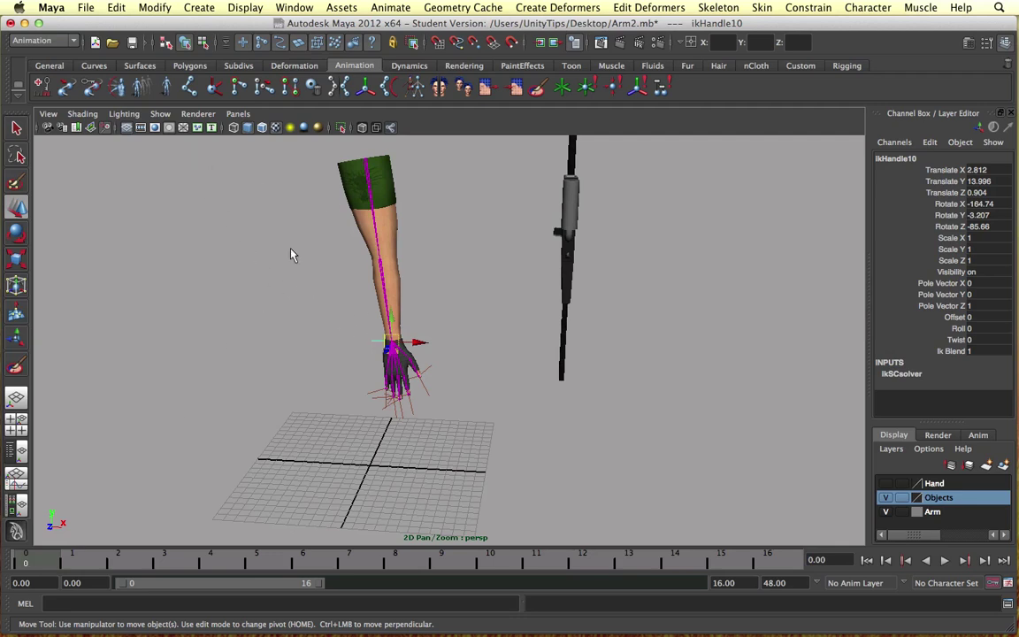
click(36, 43)
click(30, 50)
click(42, 86)
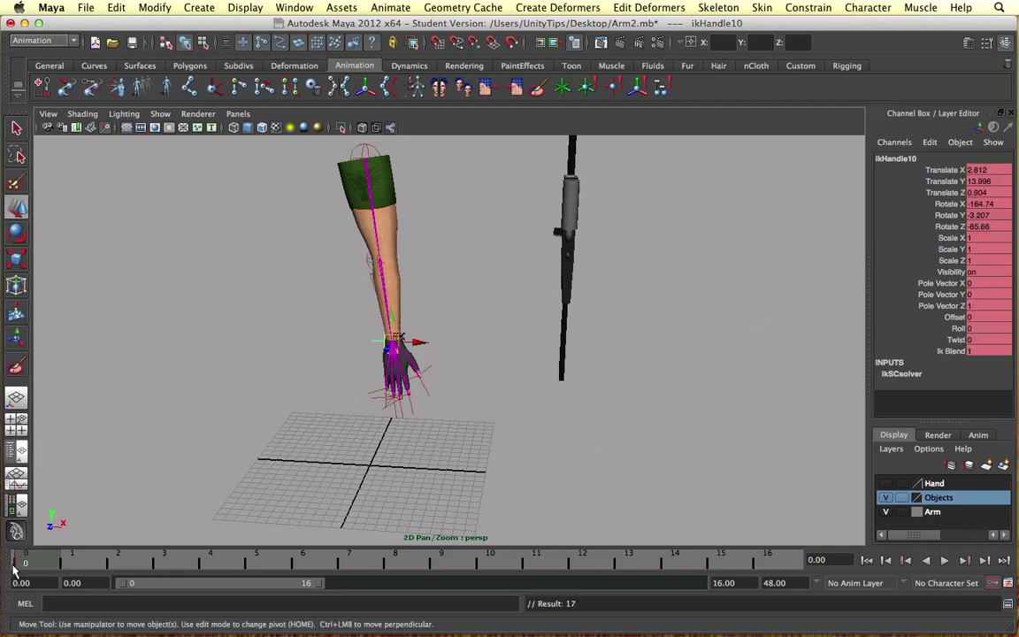
- Select the thumb's IK handle, adjust the joint display size of the rig, and deselect everything
alt+drag(478, 362, 529, 312)
click(494, 379)
scroll(481, 338, up, 4)
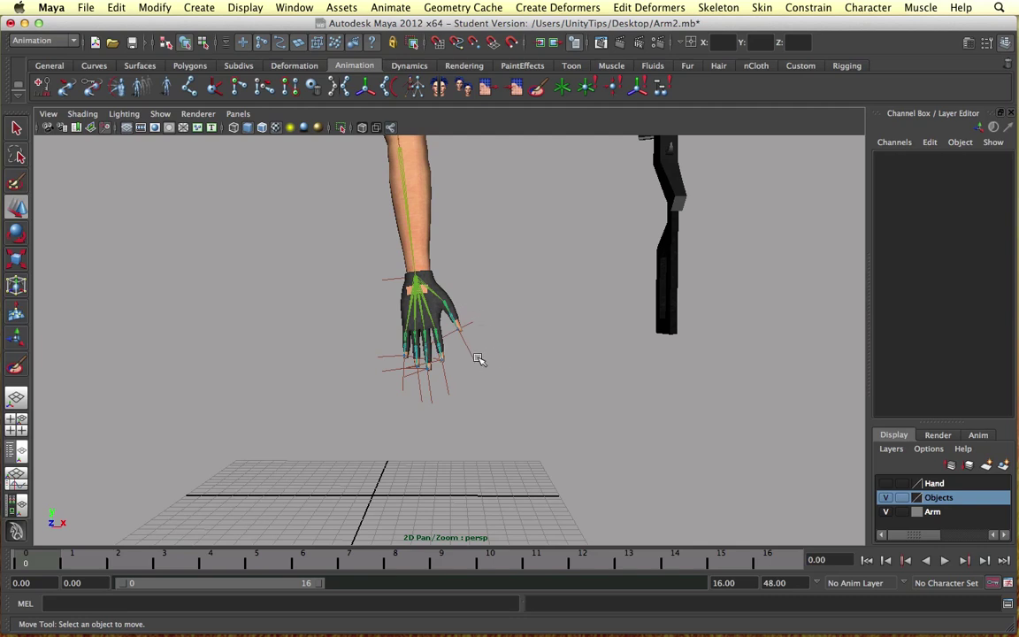
alt+drag(519, 351, 526, 359)
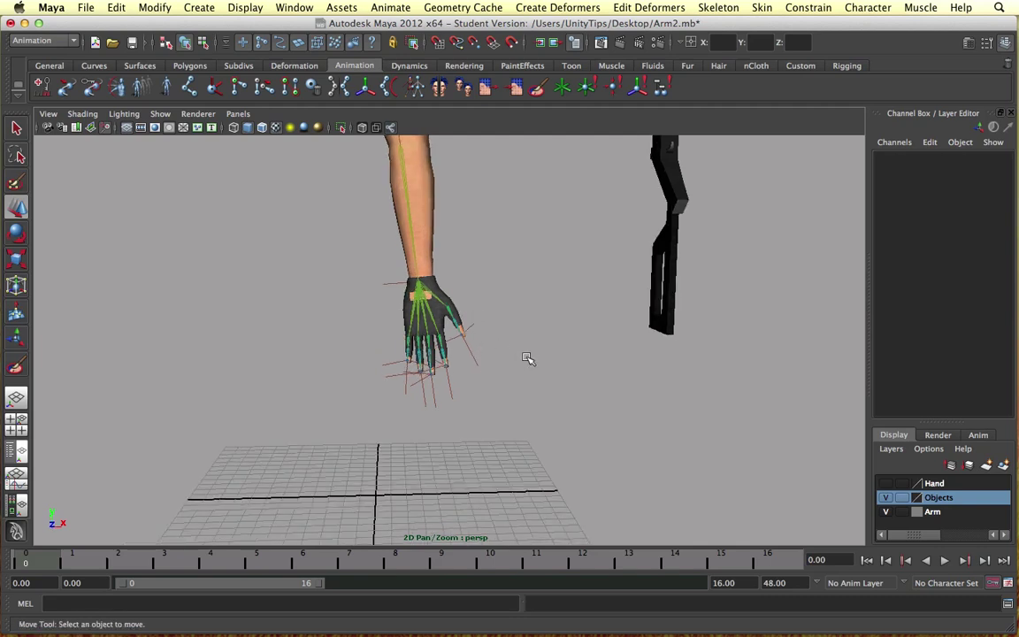
click(465, 343)
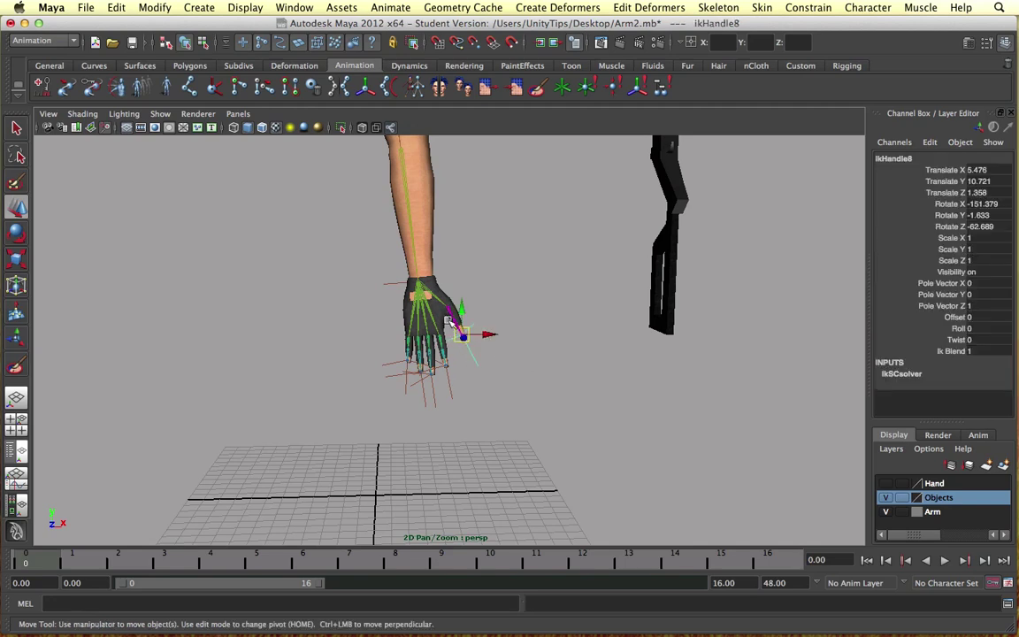
click(237, 9)
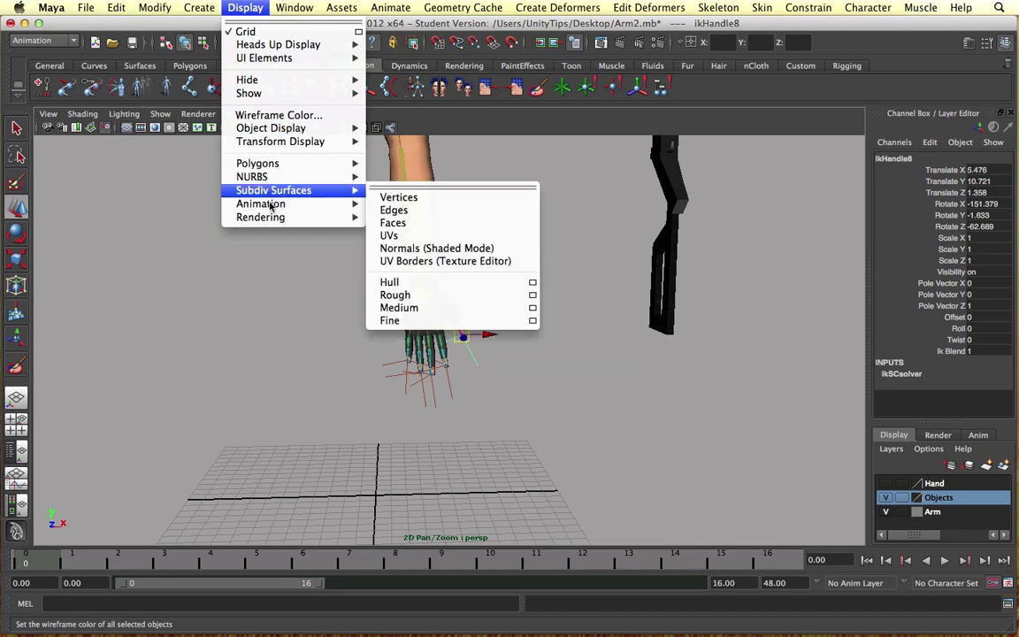
mouse_move(285, 206)
click(408, 270)
mouse_move(666, 276)
mouse_down()
mouse_move(677, 268)
mouse_move(665, 280)
mouse_up()
click(582, 238)
alt+drag(576, 239, 530, 259)
click(508, 328)
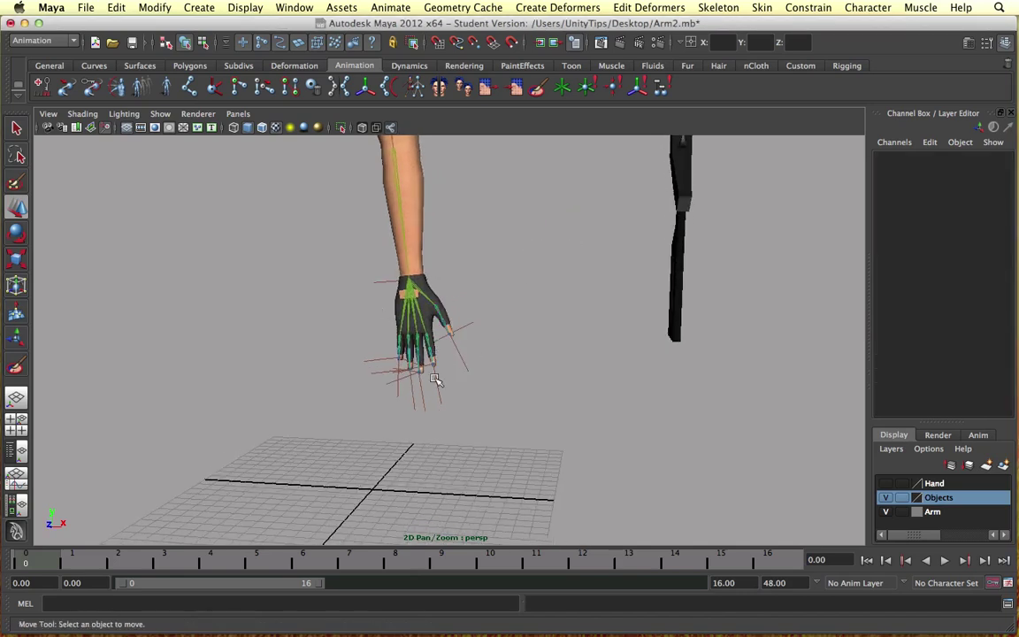
- At frame 24, keyframe the wrist IK handle moved out to the gun, at about X 15.51, Y 23.52, Z -1.10
alt+drag(407, 419, 475, 334)
click(407, 286)
drag(296, 583, 520, 581)
click(259, 559)
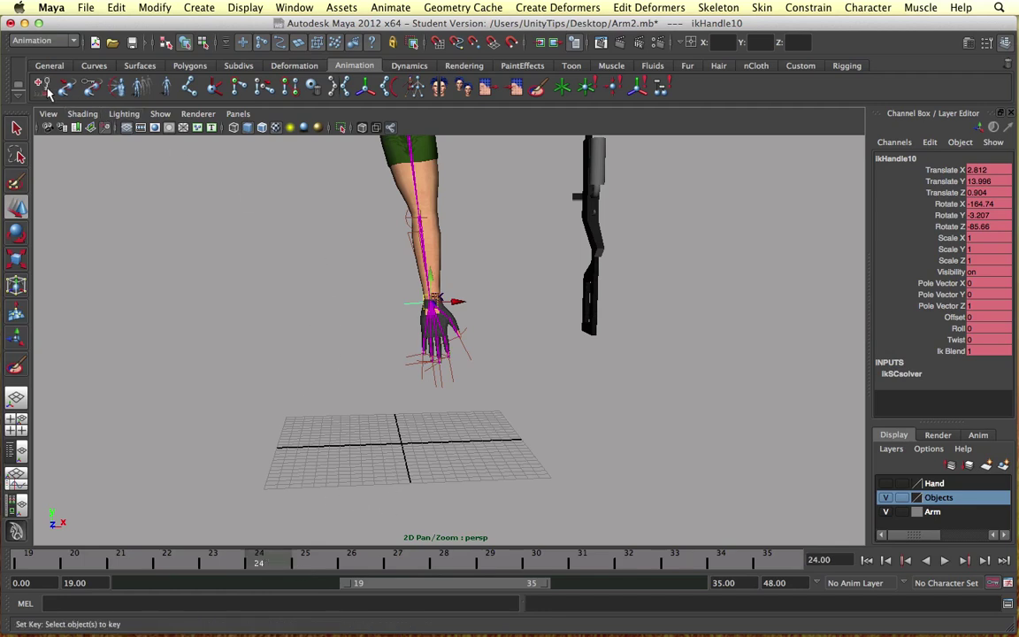
drag(432, 304, 505, 260)
drag(386, 322, 417, 321)
alt+drag(425, 329, 543, 289)
drag(522, 200, 525, 178)
alt+drag(419, 243, 486, 276)
drag(265, 566, 246, 557)
- At frame 48, key the wrist IK handle, lower it to about X 2.0, Y 15.2, Z 0.5, and rotate the hand
drag(437, 584, 660, 586)
click(768, 560)
click(41, 87)
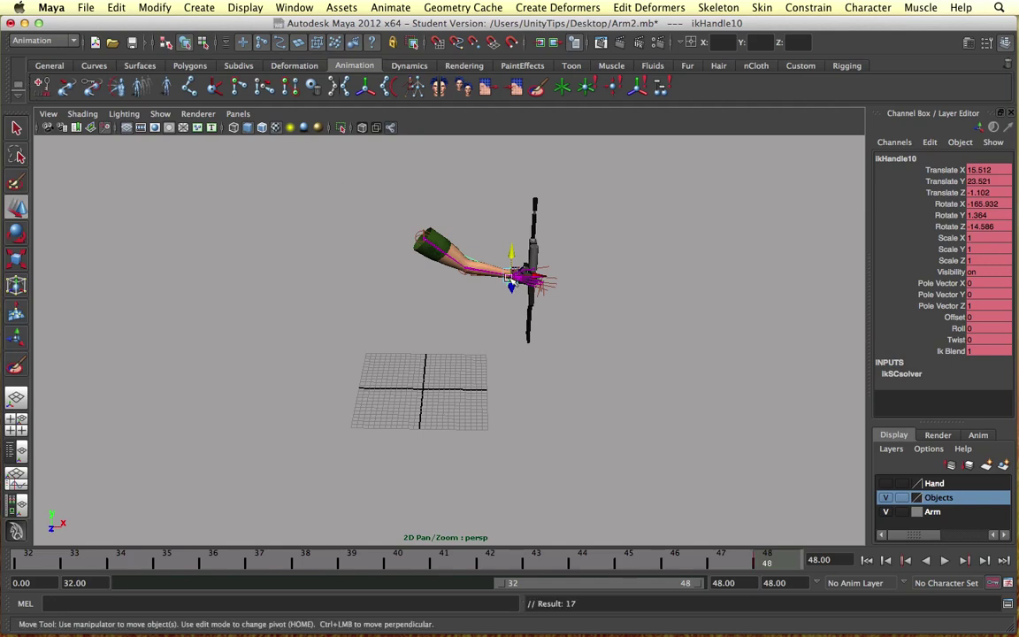
drag(509, 277, 424, 313)
key(e)
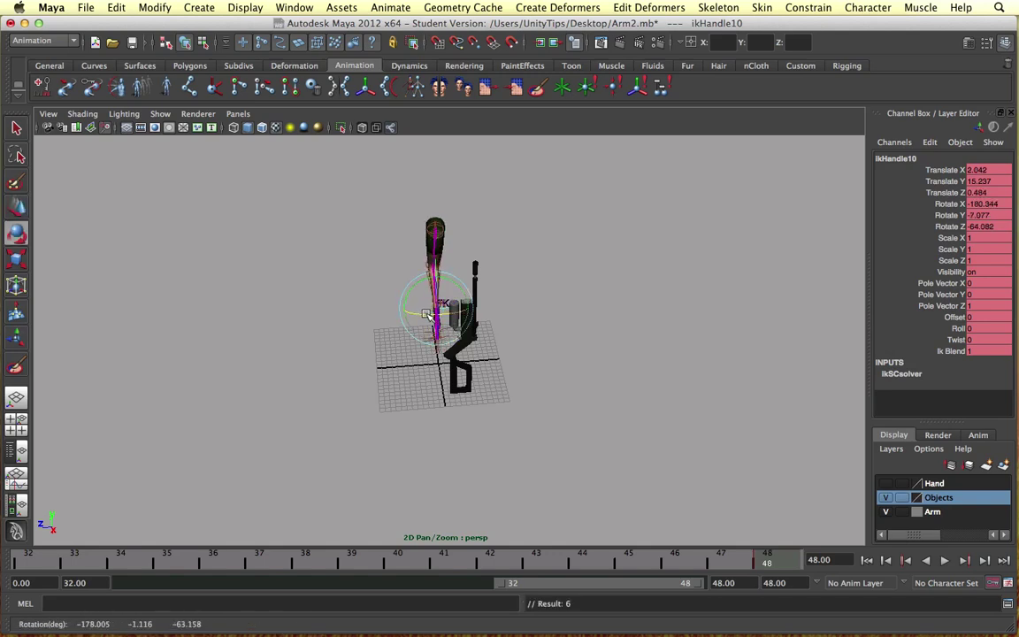
click(359, 341)
alt+drag(359, 342, 491, 340)
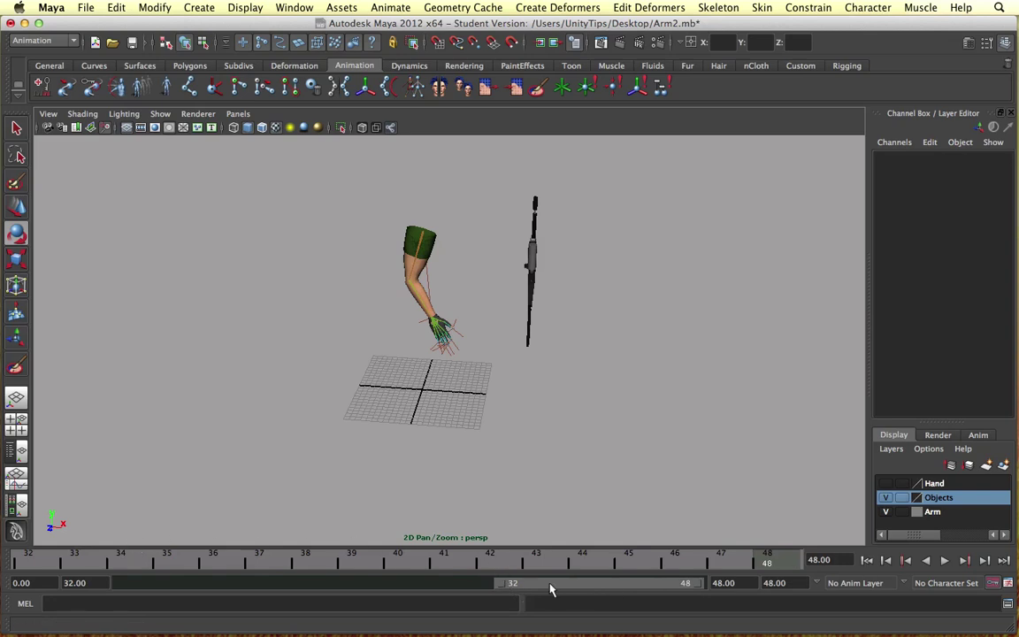
- Extend the playback range to frames 0 to 48 and play the arm animation from frame 0
drag(500, 589, 127, 590)
click(13, 563)
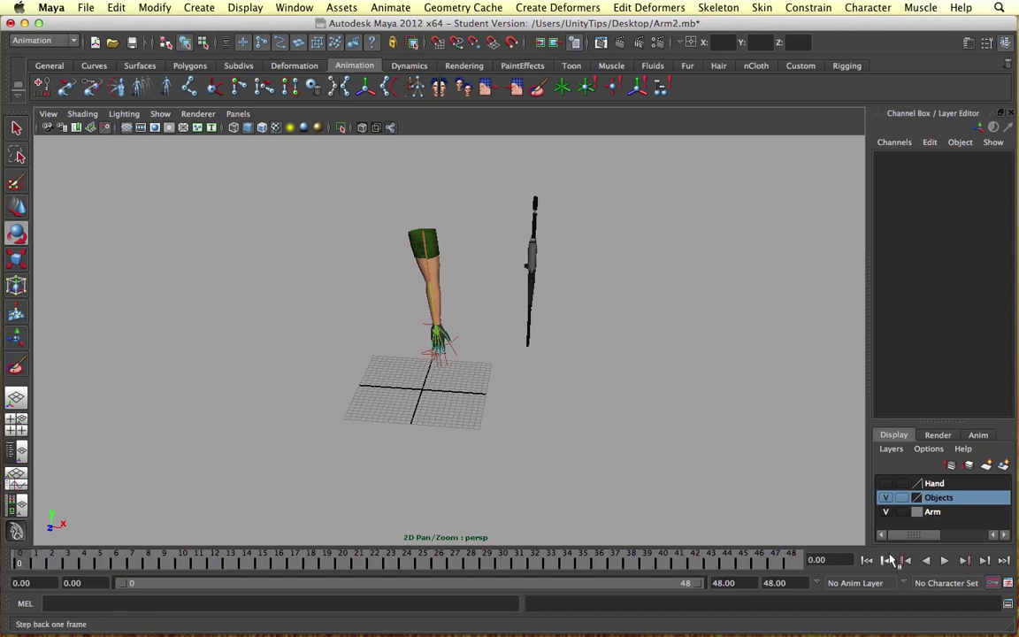
click(944, 560)
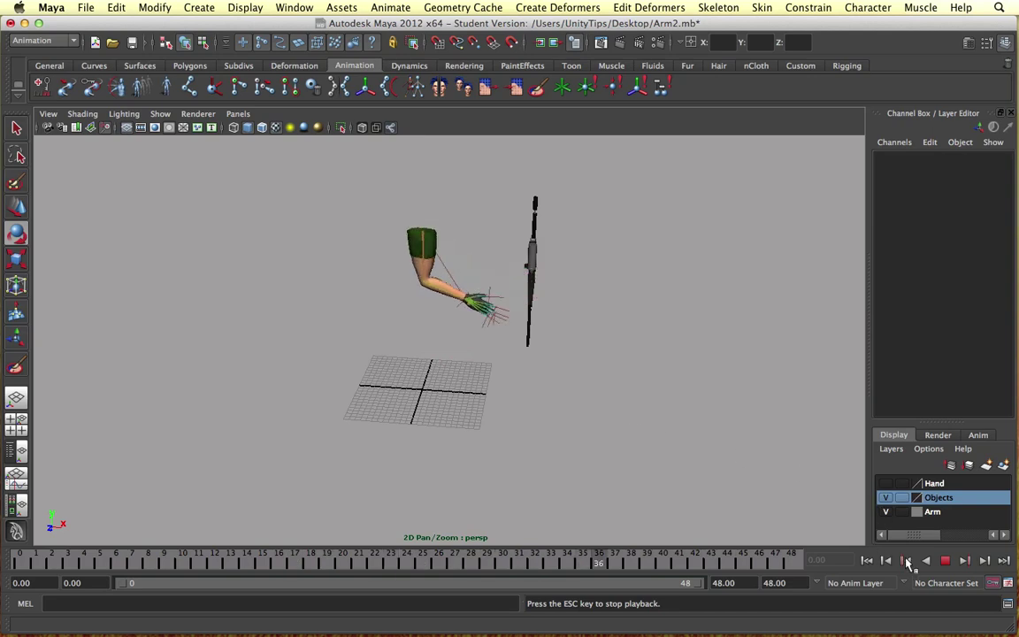
click(945, 560)
- Try to parent the gun to the wrist IK handle at frame 15
alt+right_drag(583, 367, 878, 534)
scroll(603, 253, down, 3)
alt+middle_drag(603, 255, 580, 320)
click(598, 256)
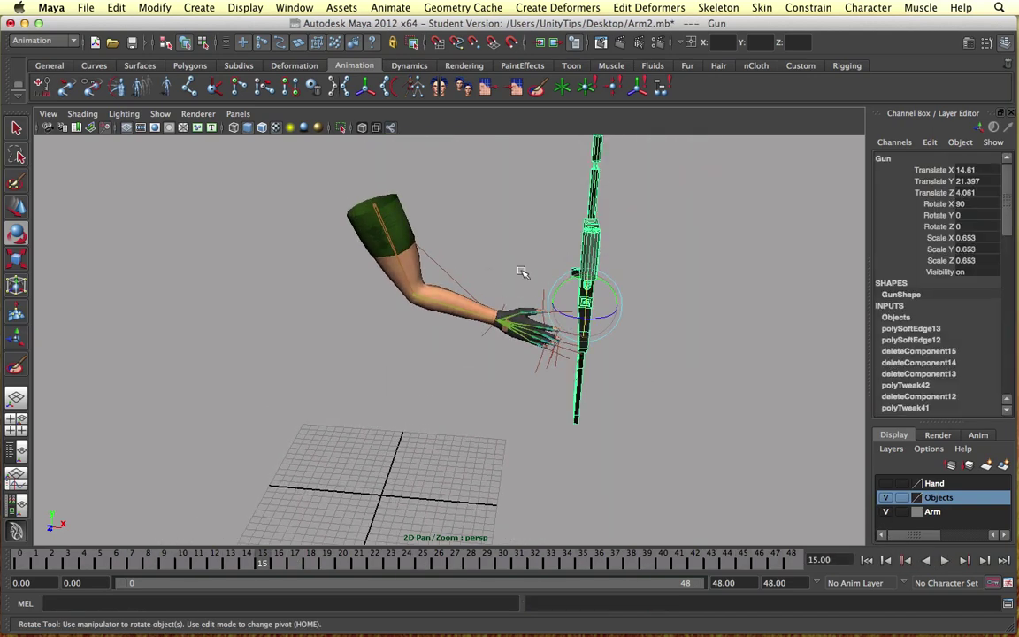
alt+right_drag(613, 219, 658, 291)
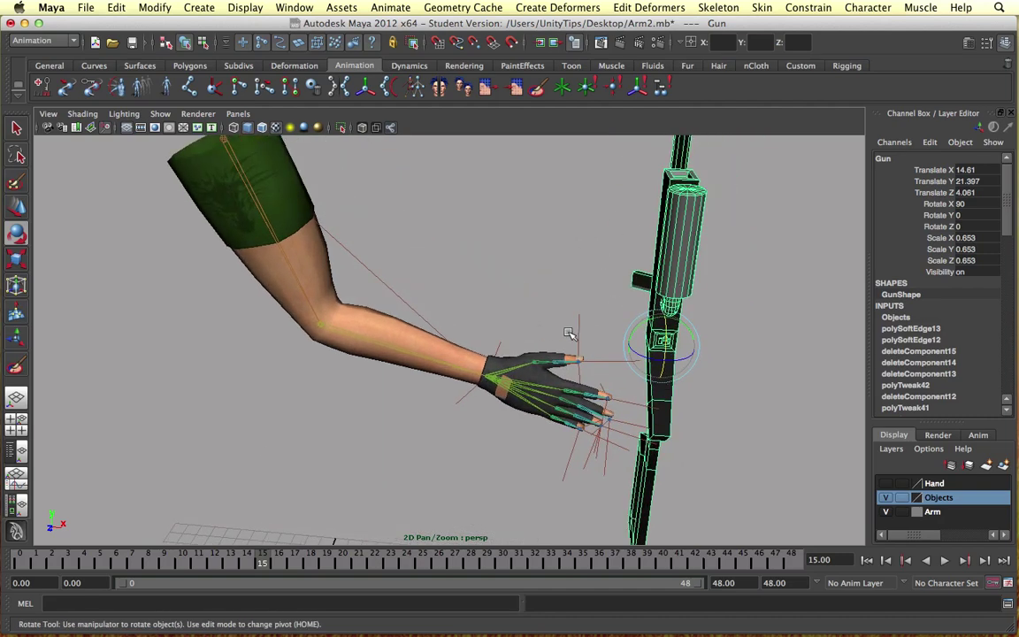
click(499, 350)
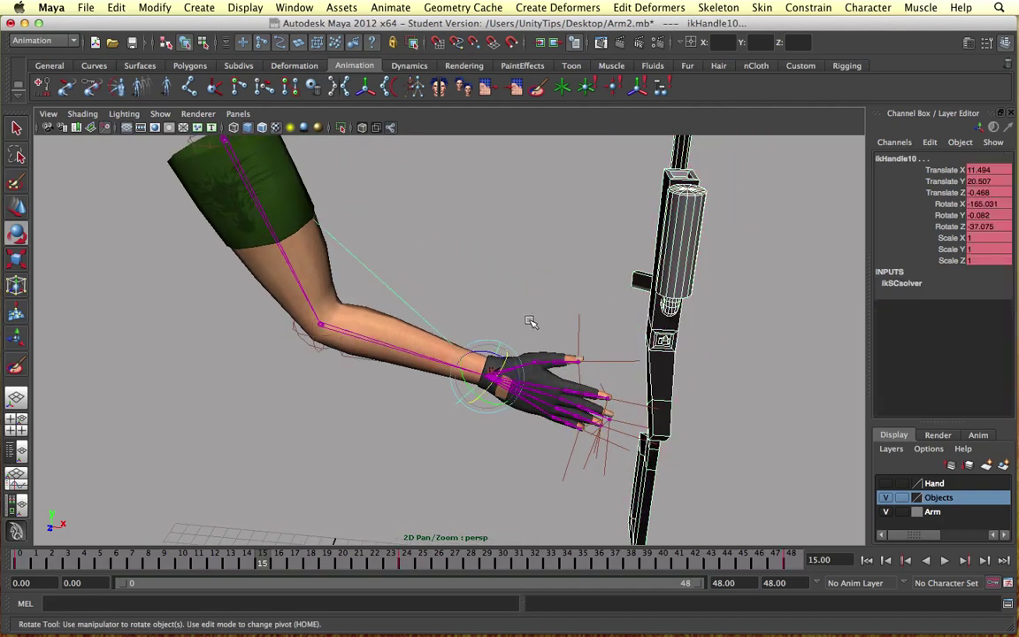
key(Up)
- Play the animation from frame 0 to check how the parented gun follows the hand
click(20, 560)
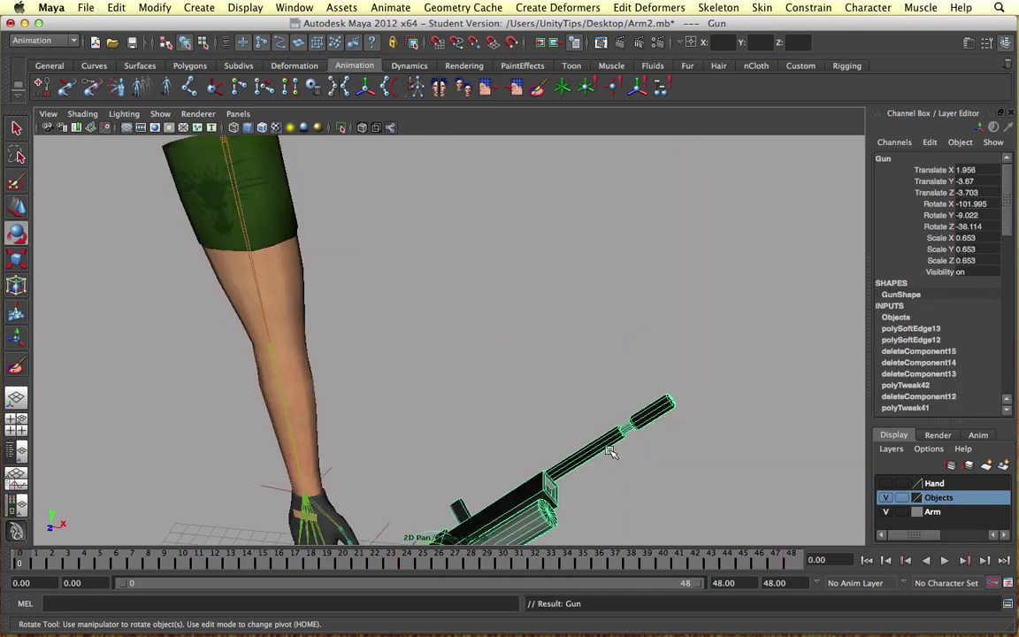
scroll(610, 452, down, 8)
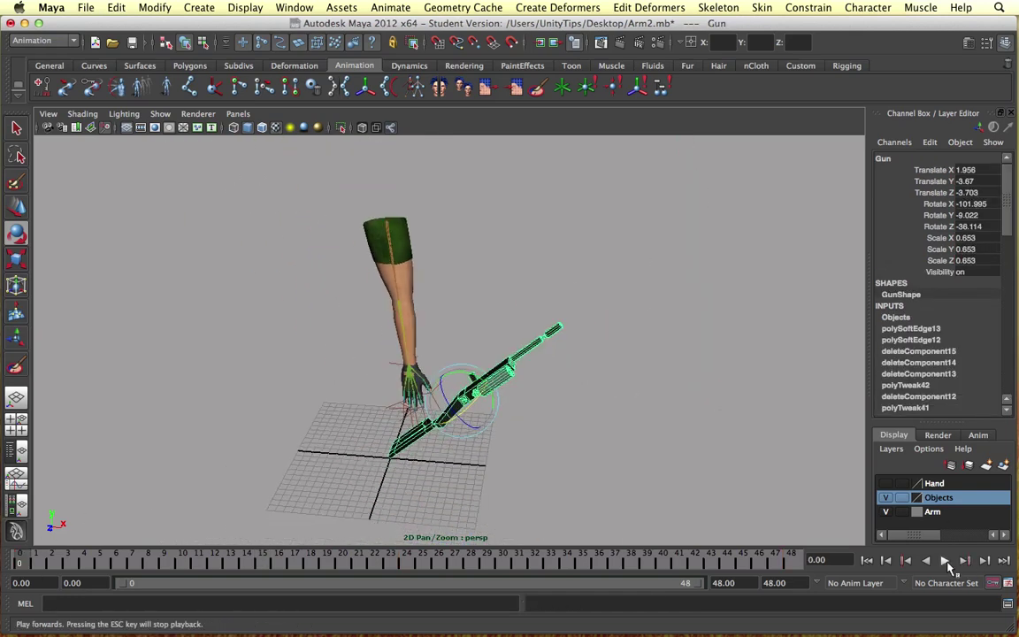
click(945, 560)
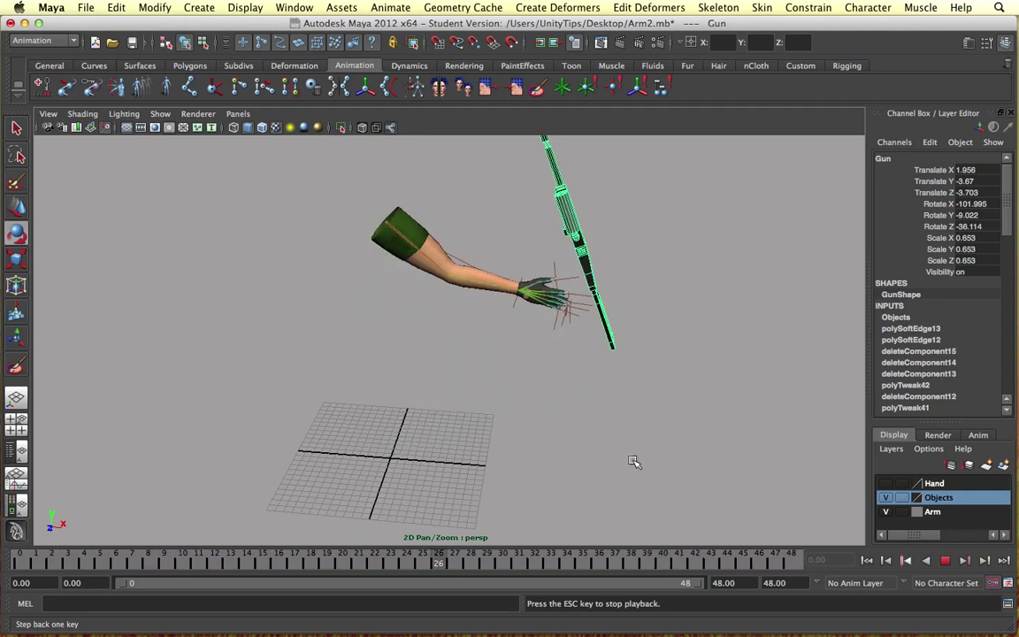
key(Escape)
- Undo the parenting of the gun to the wrist IK handle
key(e)
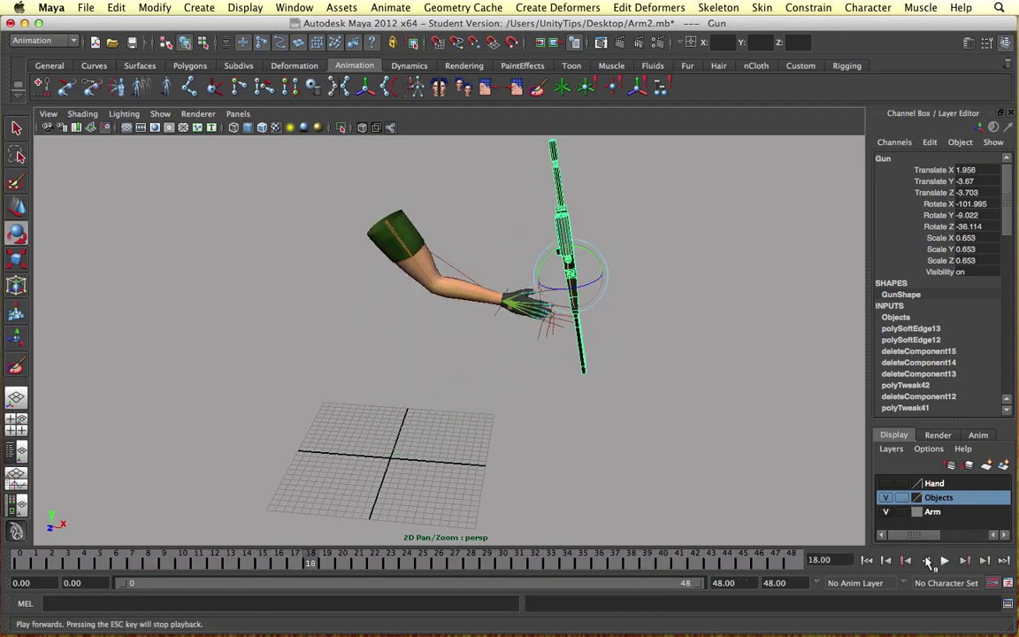
key(z)
key(z)
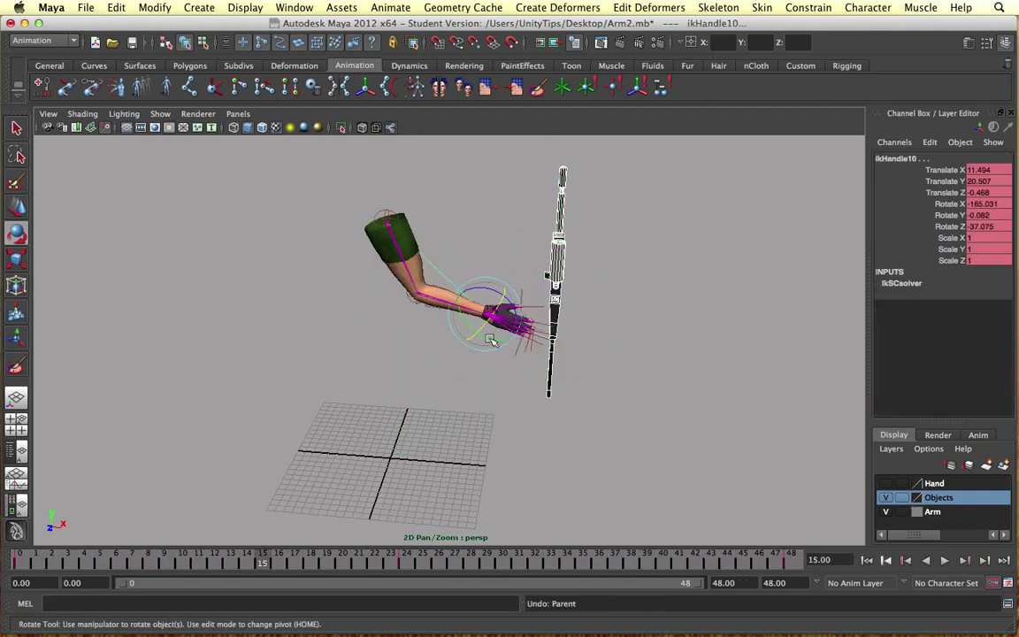
- Try moving the wrist IK handle down away from the gun and undo the move
key(w)
drag(487, 293, 419, 393)
key(z)
key(z)
key(z)
click(486, 320)
key(z)
- Play the arm's reach-and-return animation, stop it, and return to frame 0
alt+drag(443, 291, 453, 231)
click(943, 560)
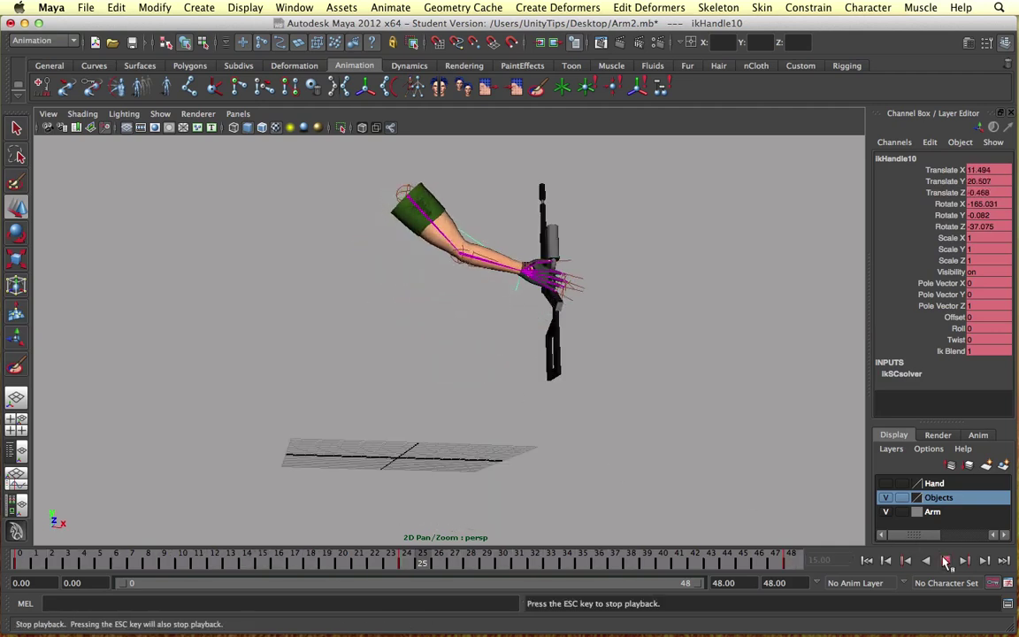
click(944, 560)
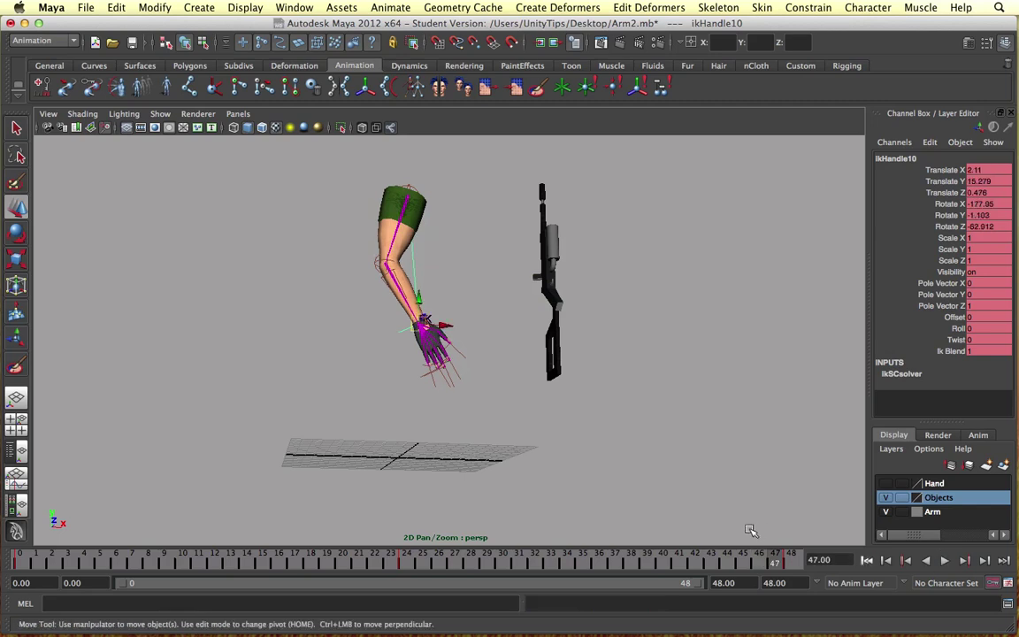
click(26, 560)
- Select the arm's root joint together with the arm mesh and start exporting the selection
alt+drag(310, 312, 325, 374)
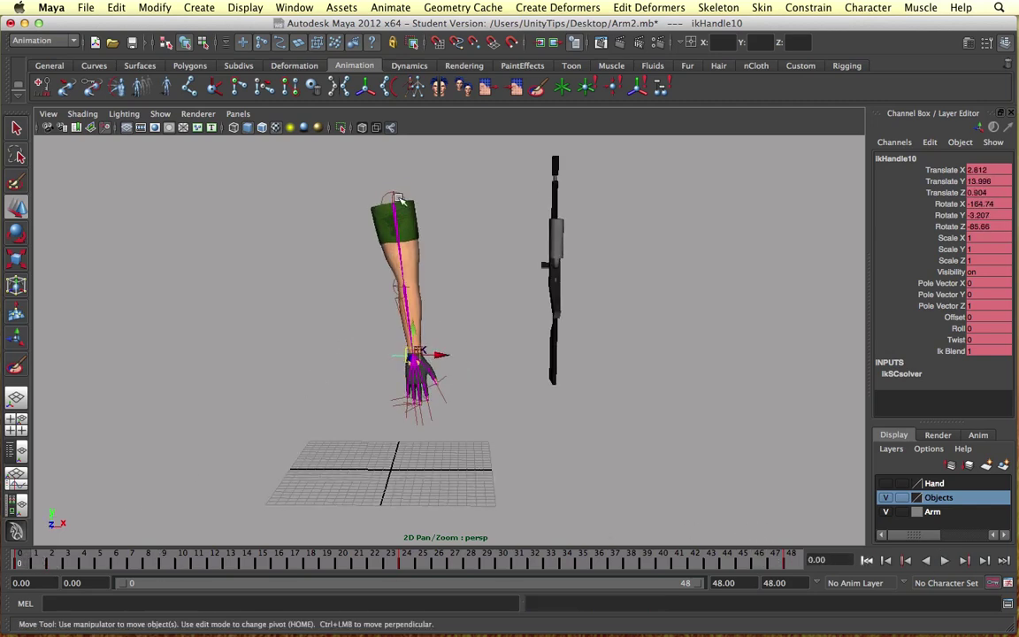
click(397, 200)
click(412, 229)
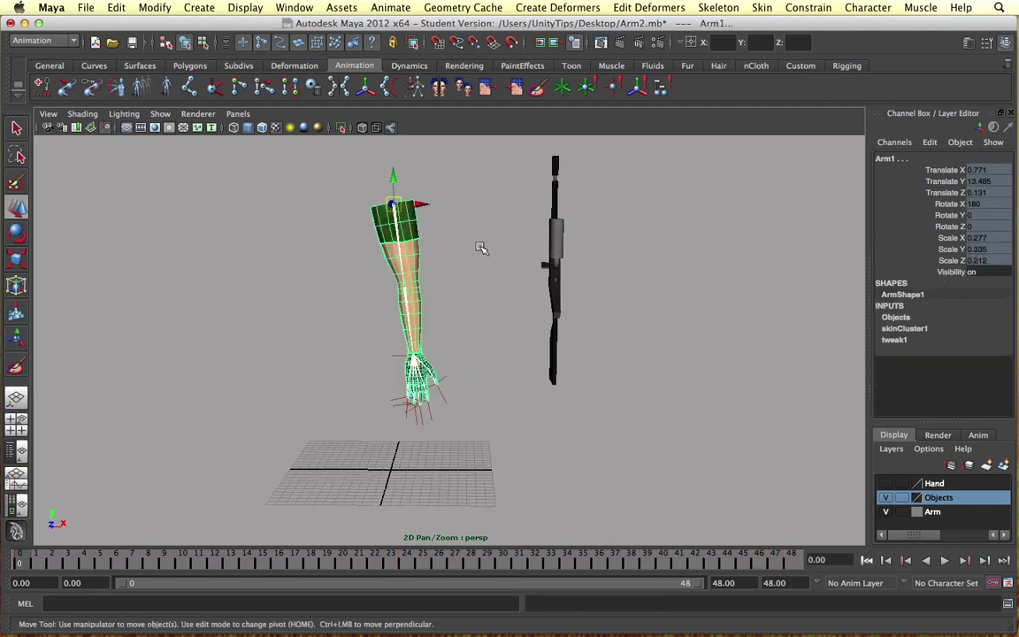
click(86, 7)
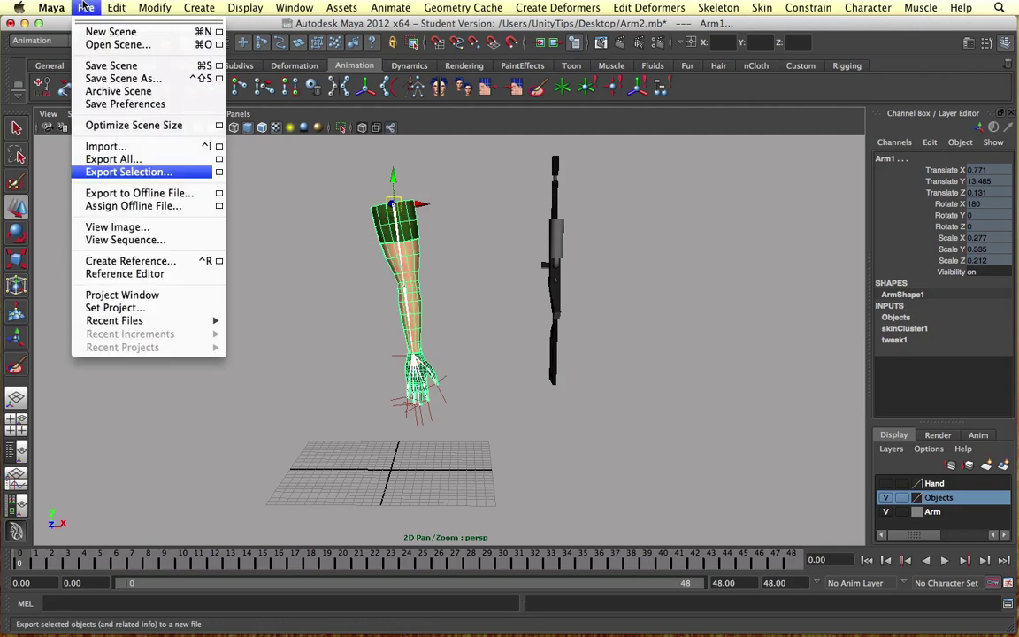
click(144, 172)
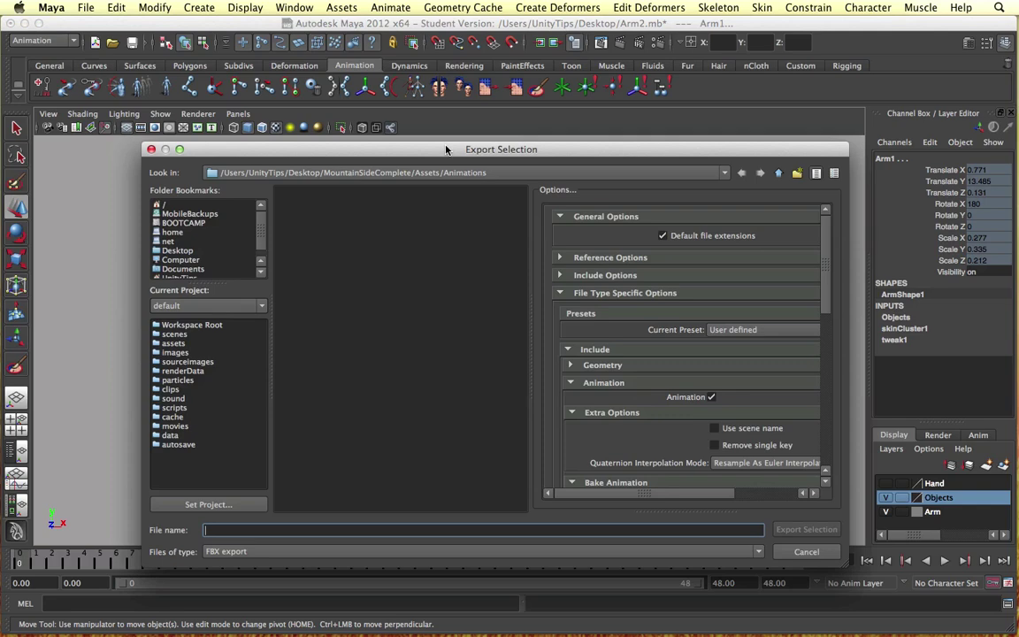
- Set the export folder to Desktop/MountainSideComplete/Assets/Animations and name the FBX file ArmGrab
drag(446, 150, 549, 397)
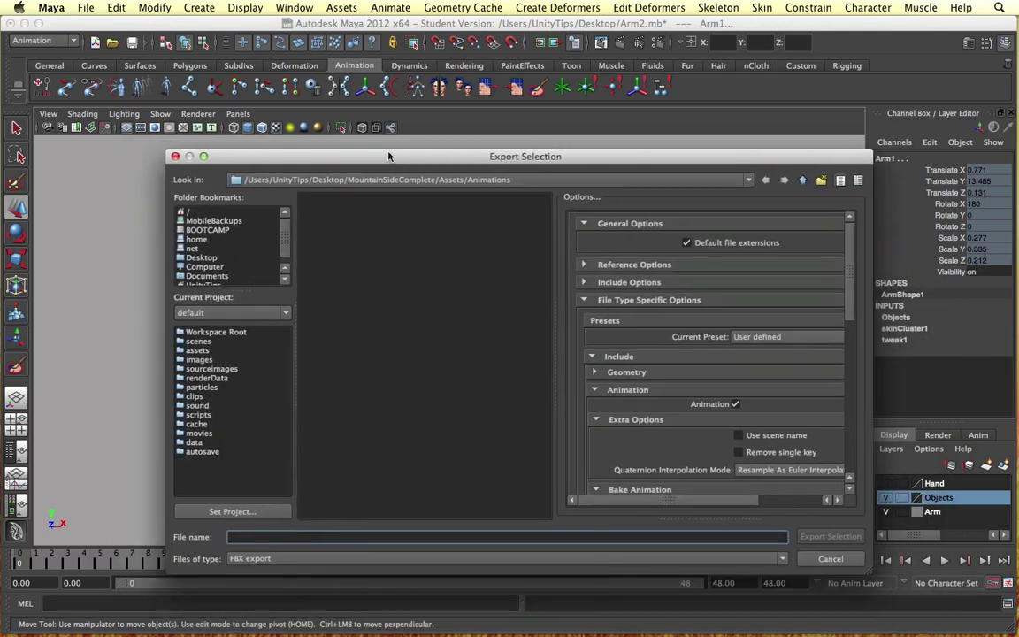
click(219, 257)
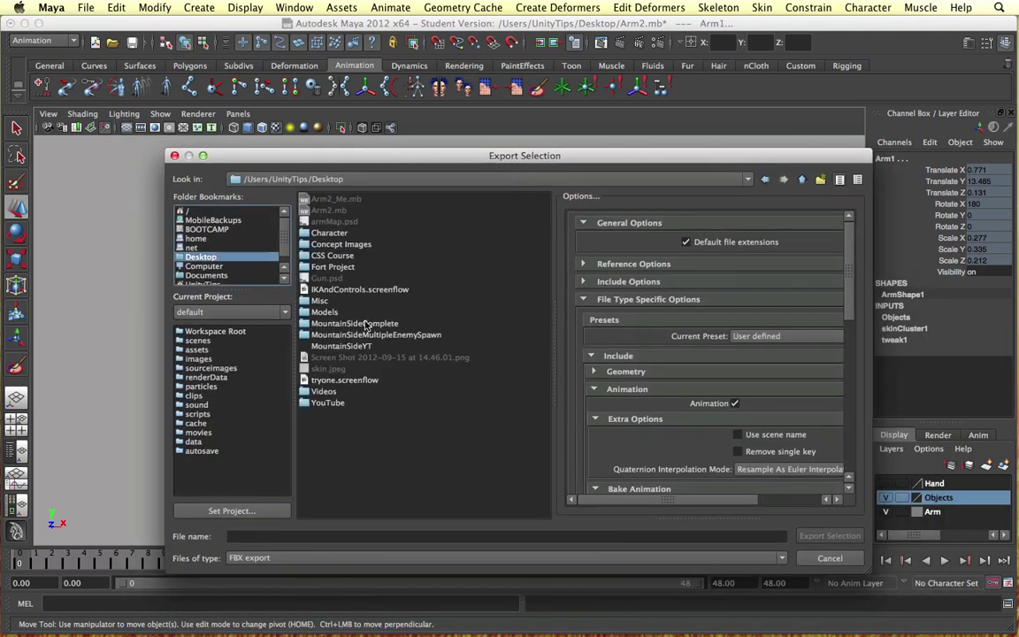
double_click(329, 285)
double_click(323, 403)
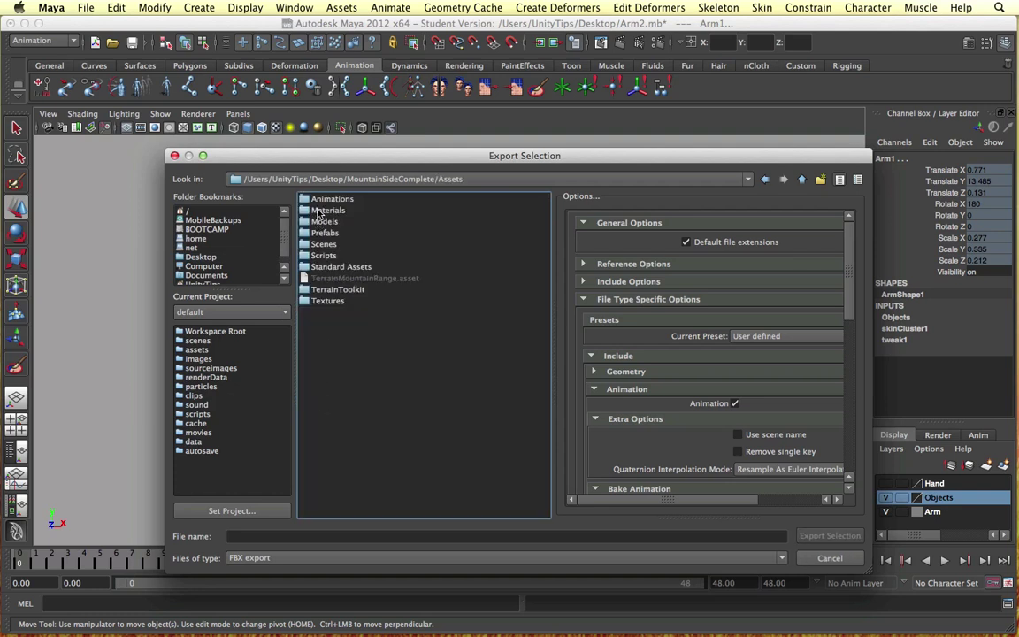
double_click(332, 199)
click(333, 535)
text(ArmGrab)
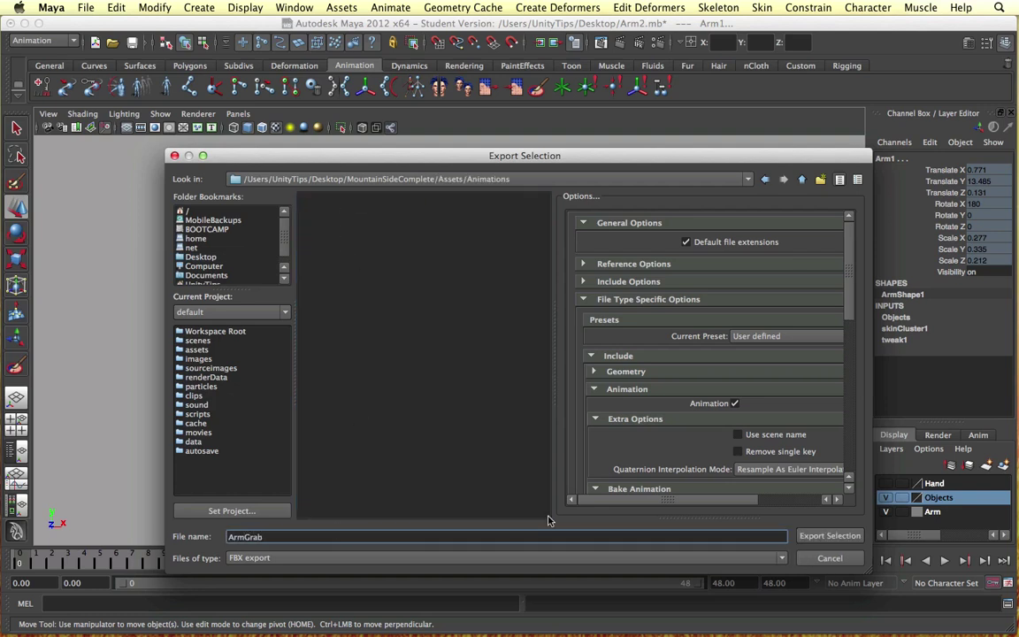
- Examine the FBX export's animation options, including the Bake Animation setting and its start and end frames
scroll(670, 405, down, 2)
scroll(681, 398, up, 2)
click(581, 224)
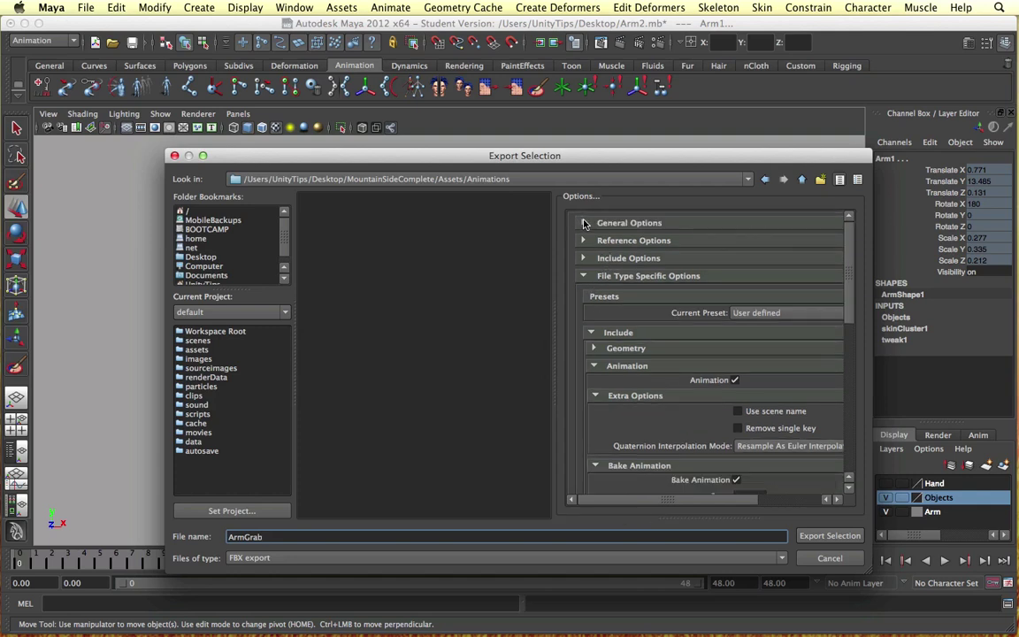
click(582, 223)
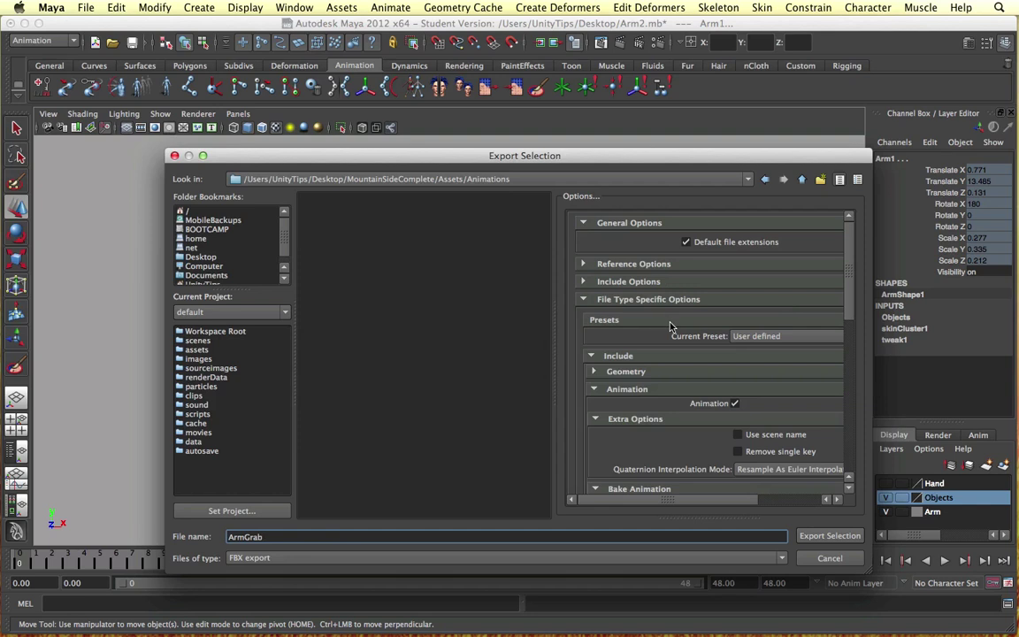
scroll(659, 338, down, 1)
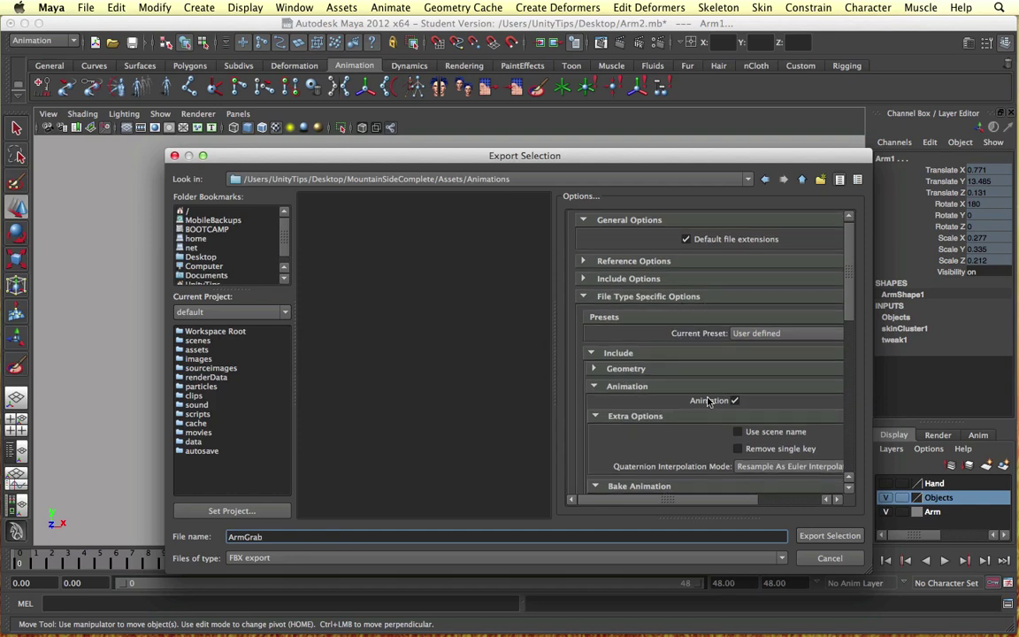
scroll(718, 396, down, 5)
scroll(722, 387, down, 10)
scroll(592, 292, down, 5)
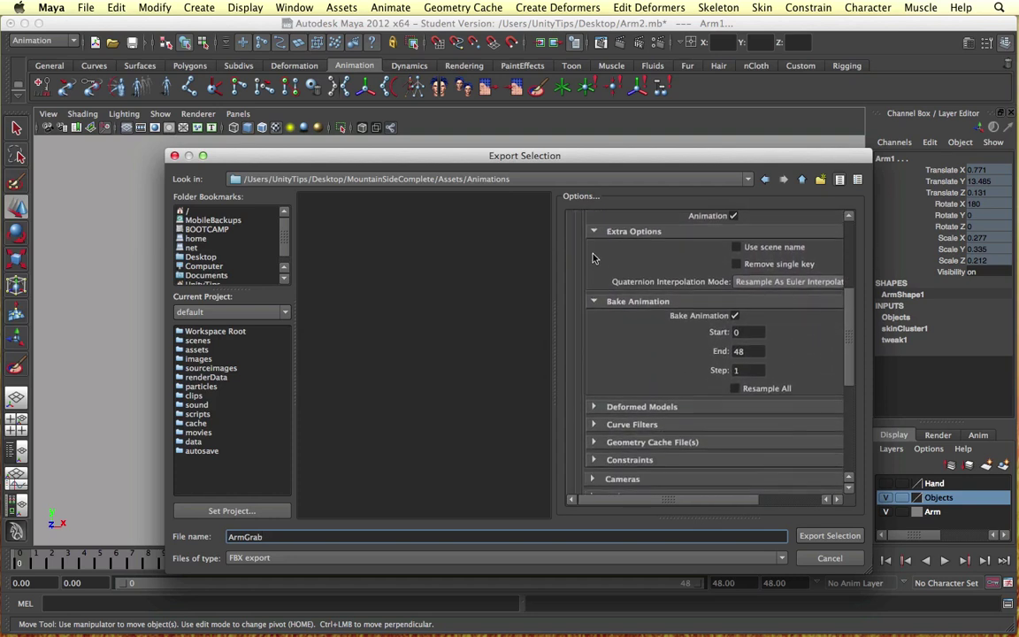
scroll(592, 265, up, 5)
click(592, 271)
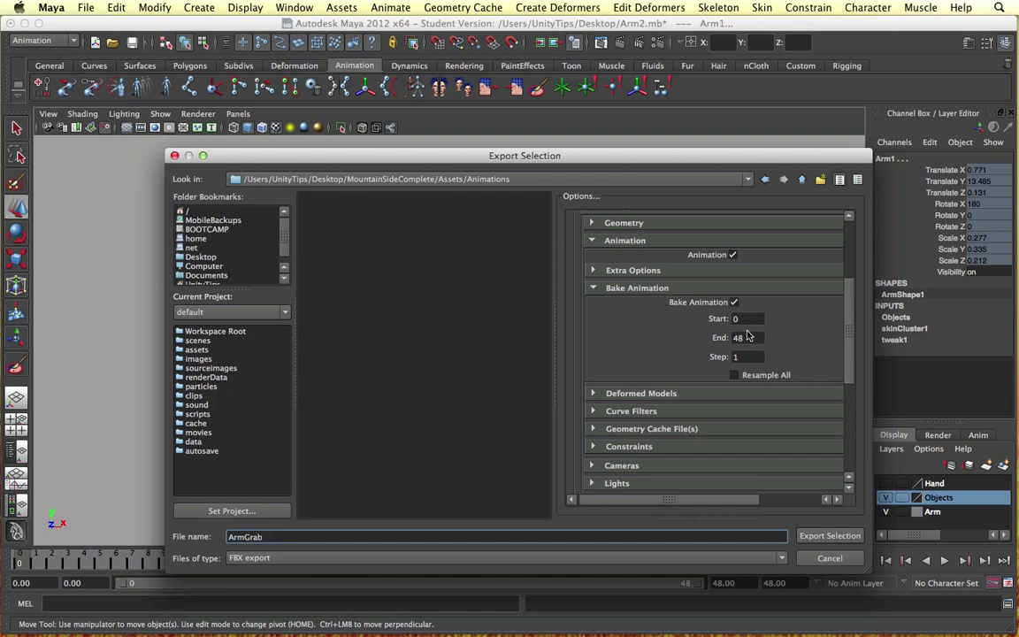
drag(358, 159, 410, 494)
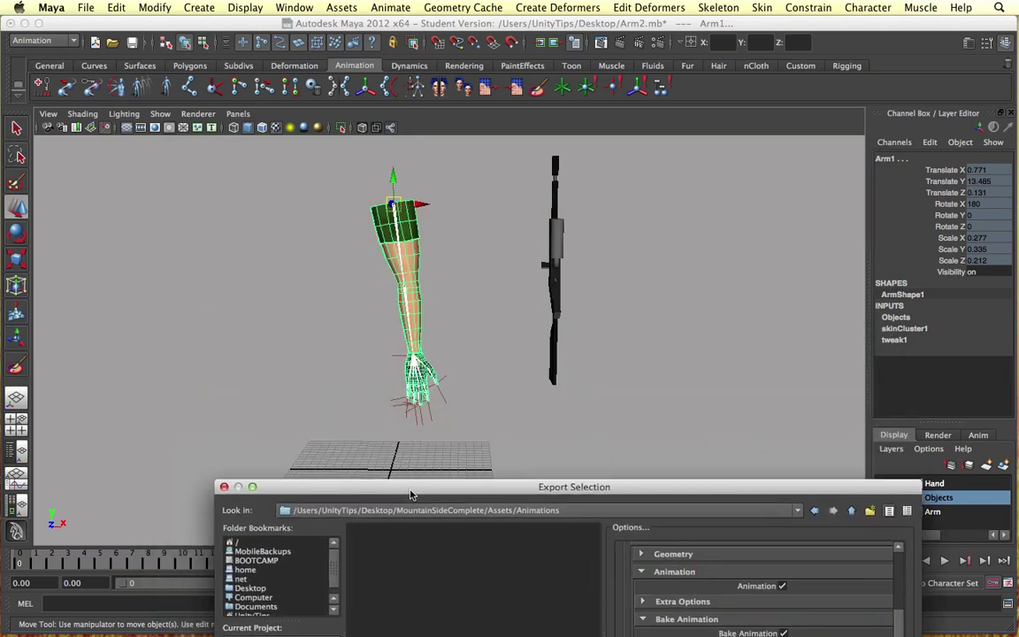
drag(476, 493, 448, 155)
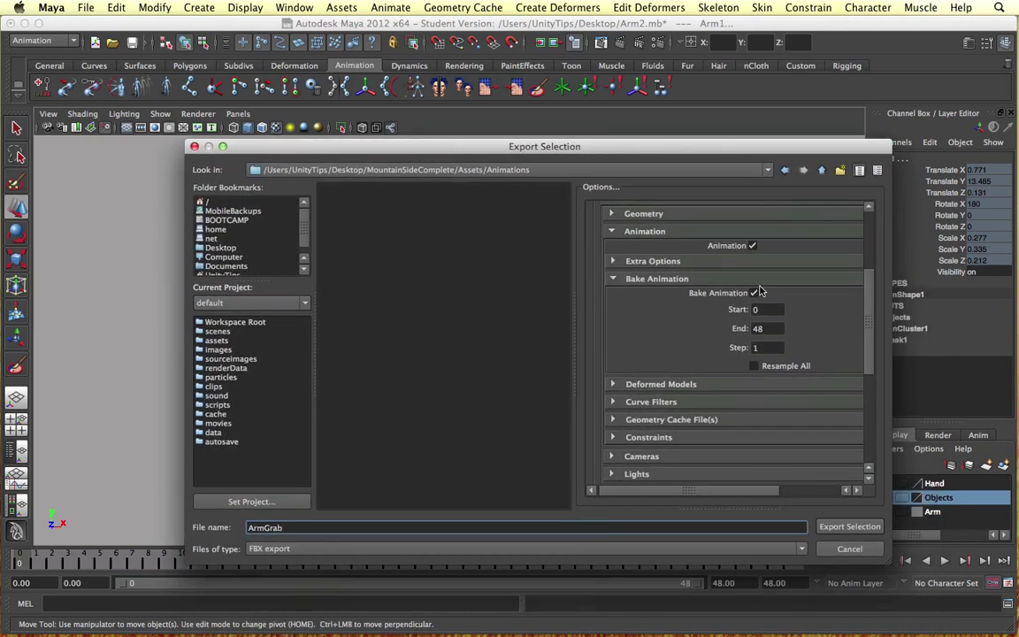
scroll(619, 389, down, 3)
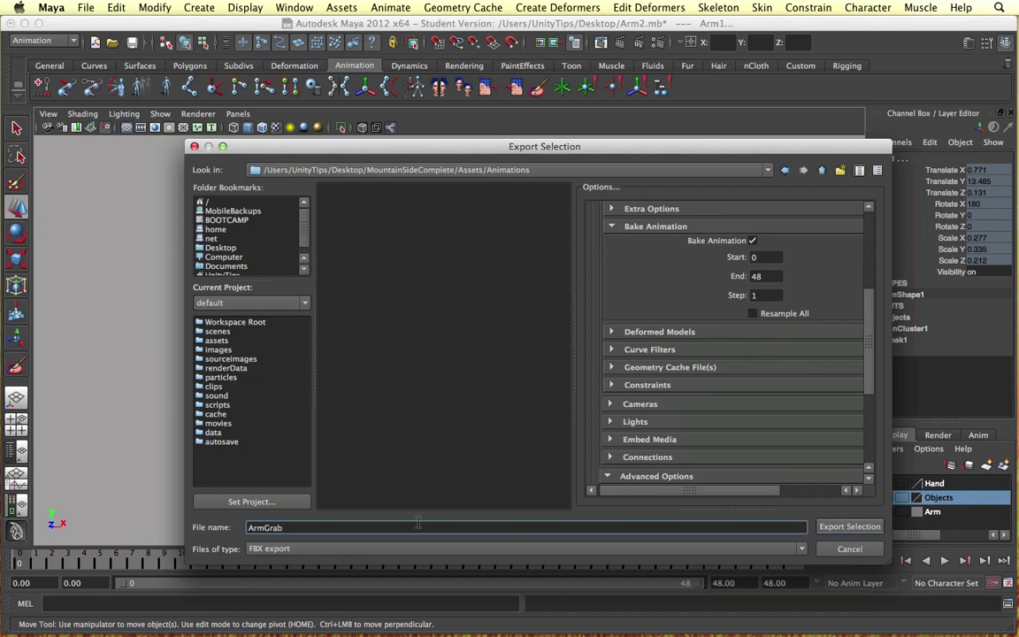
- Export the selected arm as FBX, read the details of the export warning, and dismiss it
click(850, 527)
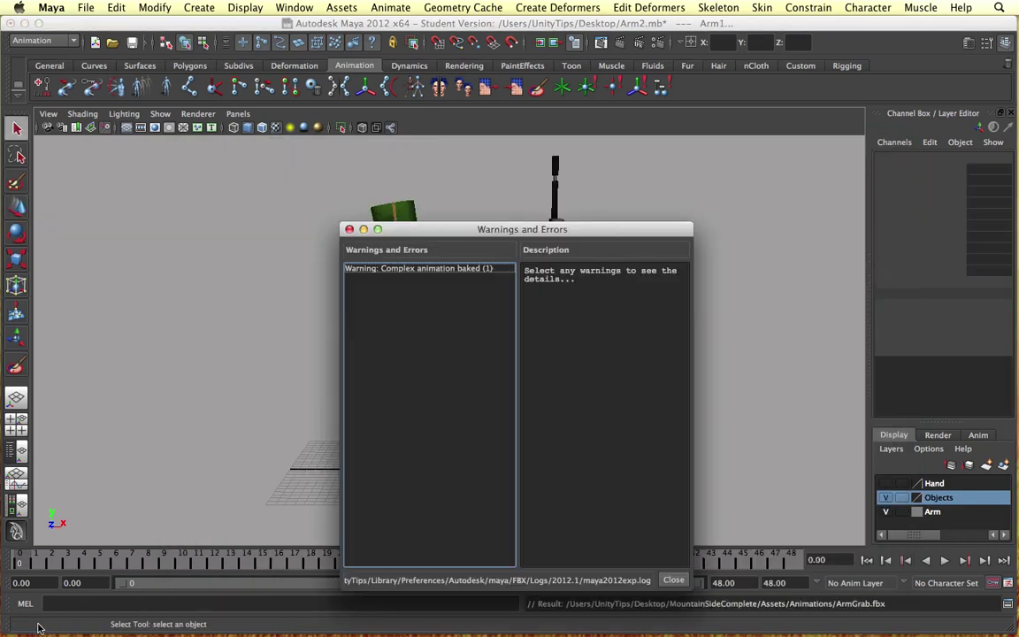
click(386, 269)
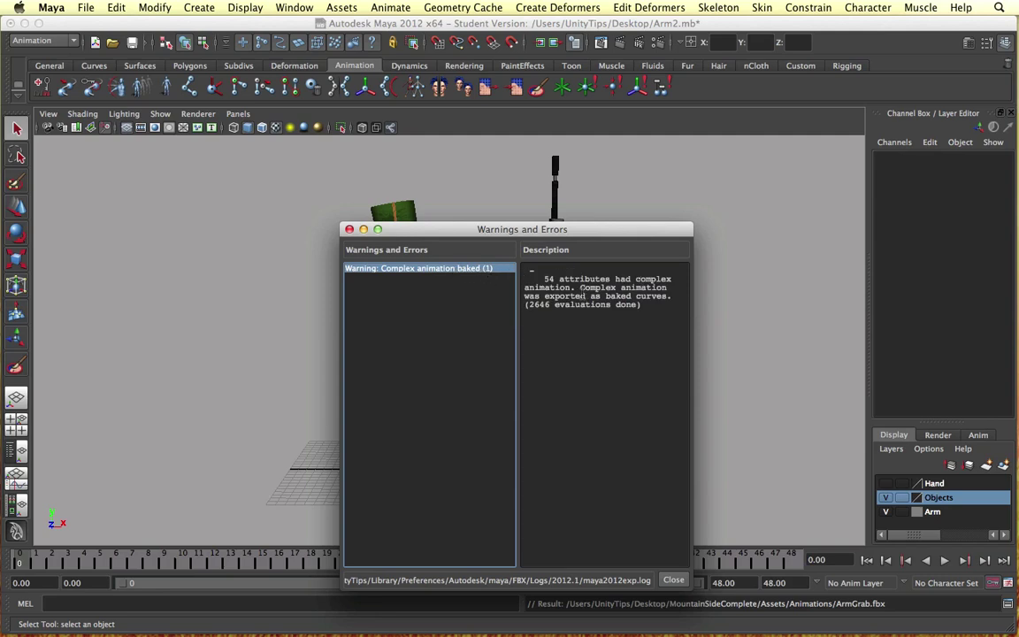
click(349, 229)
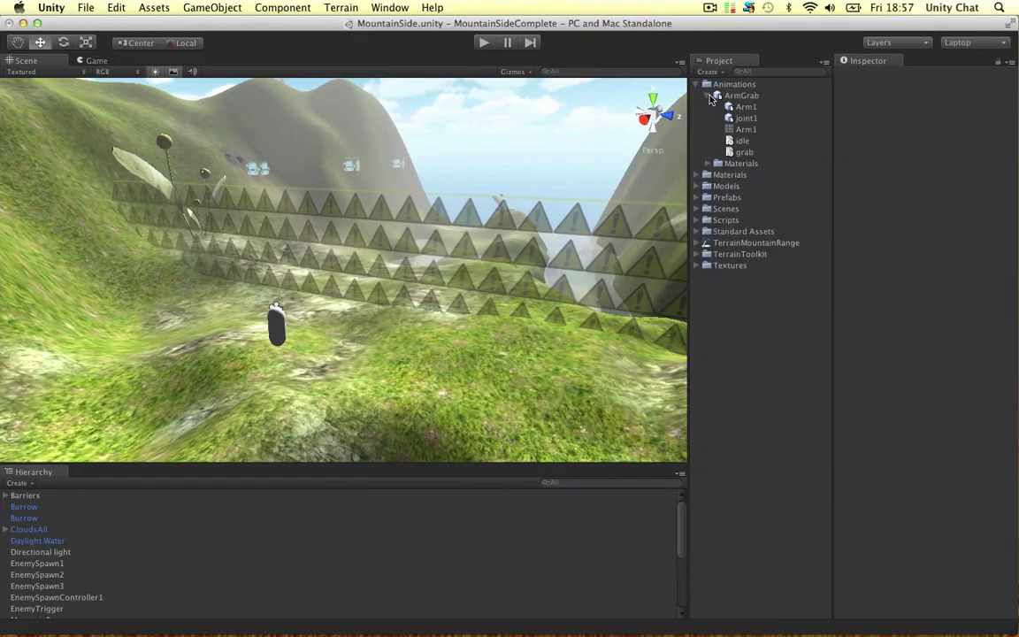
- In Unity, remove the existing idle and grab clips from the ArmGrab asset's split animations
click(707, 96)
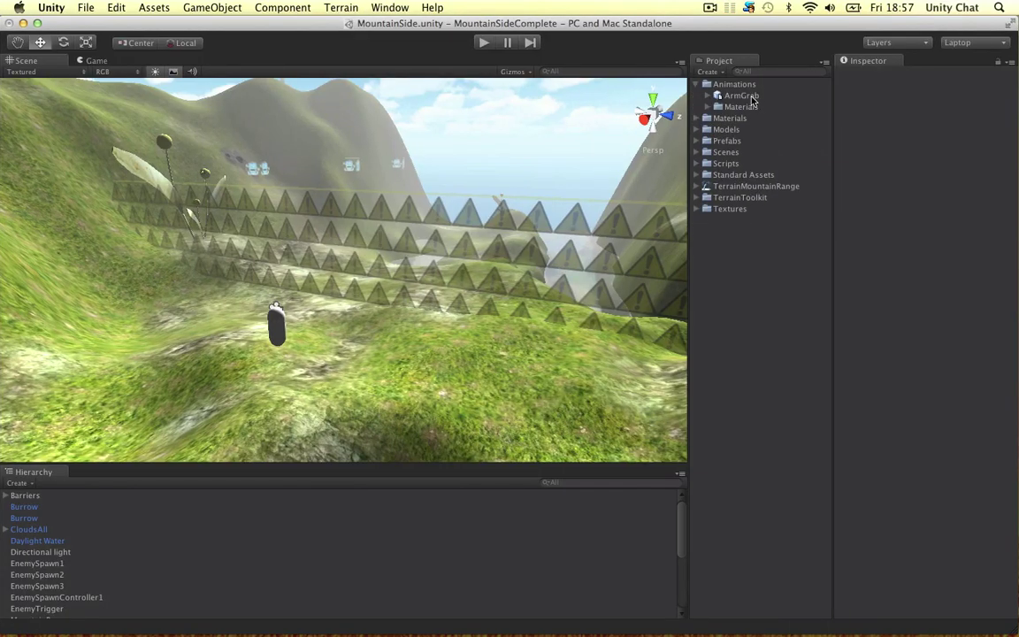
click(752, 96)
scroll(915, 234, down, 5)
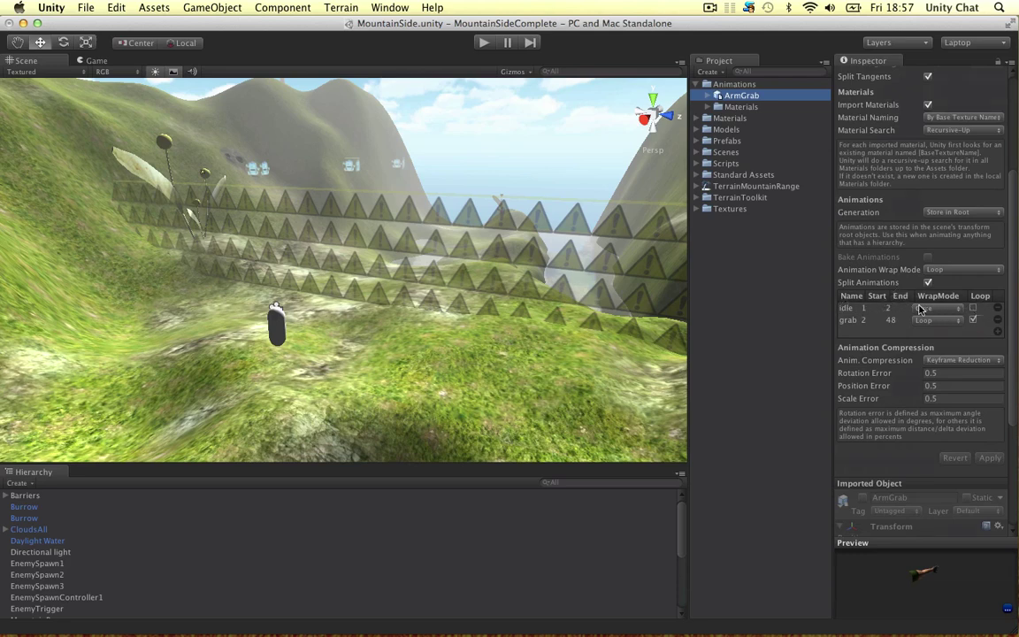
click(997, 320)
click(997, 309)
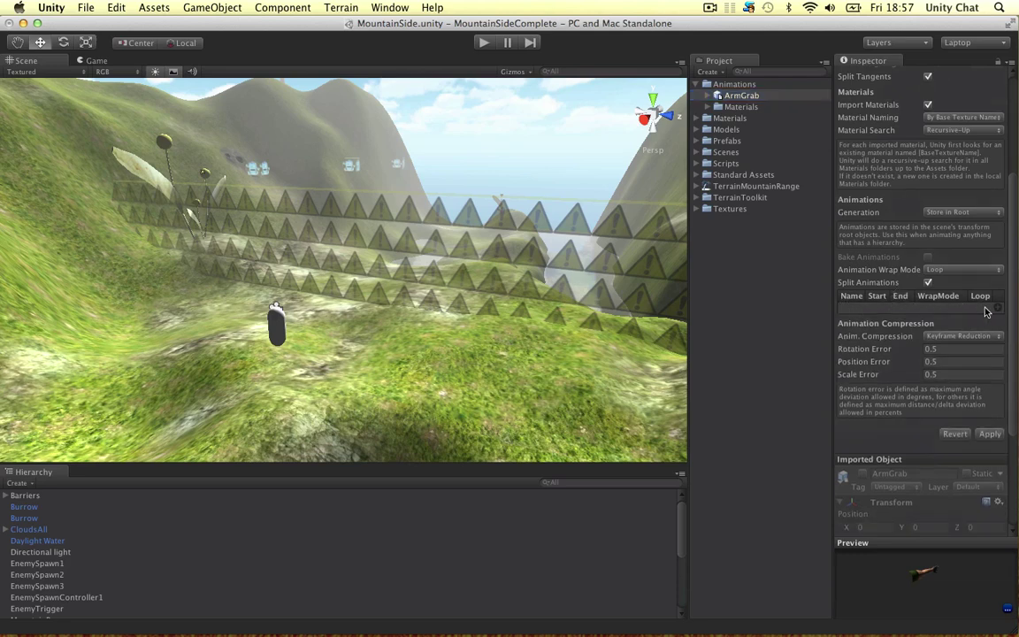
- Add an idle clip covering frames 1 to 2 with its wrap mode set to Once
click(996, 309)
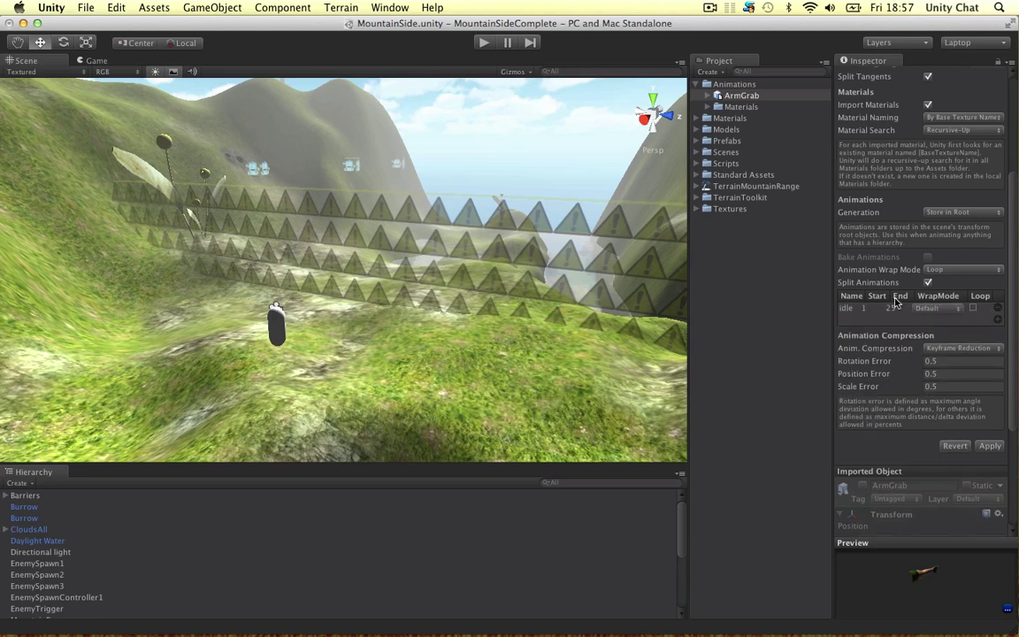
click(945, 312)
click(938, 325)
- Add a grab clip covering frames 2 to 48, with Loop as its wrap mode and looping enabled
click(999, 320)
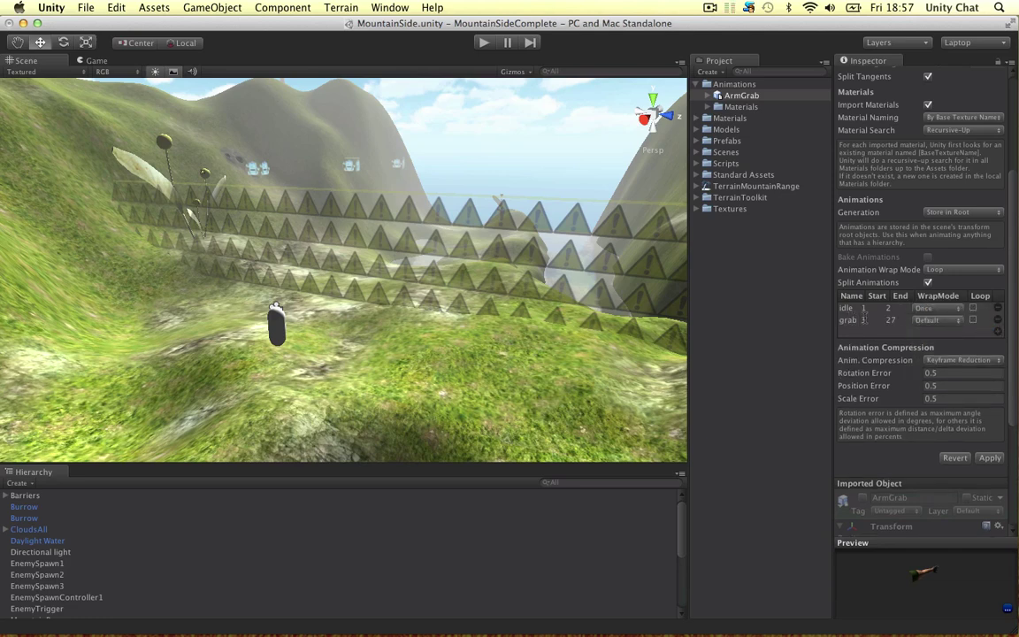
click(906, 320)
click(932, 323)
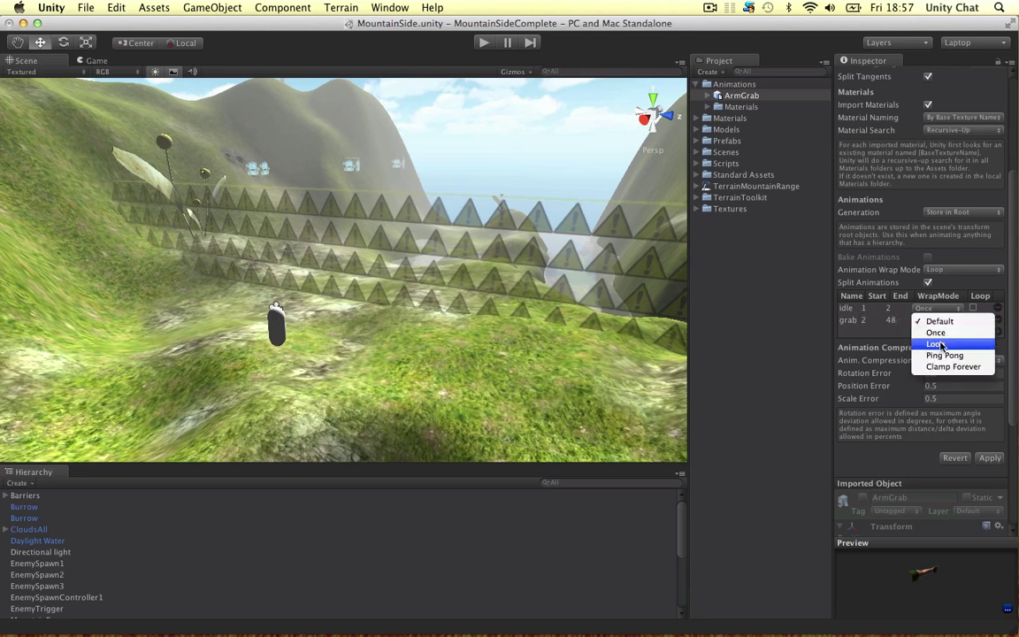
click(941, 344)
click(973, 321)
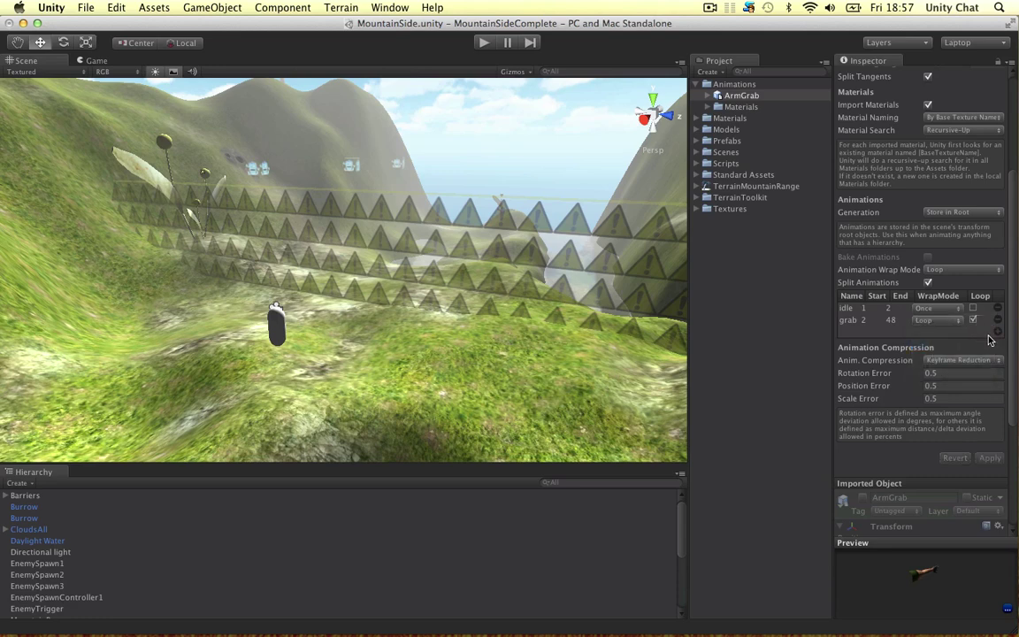
- Review the ArmGrab asset's import settings and apply them
scroll(958, 381, down, 5)
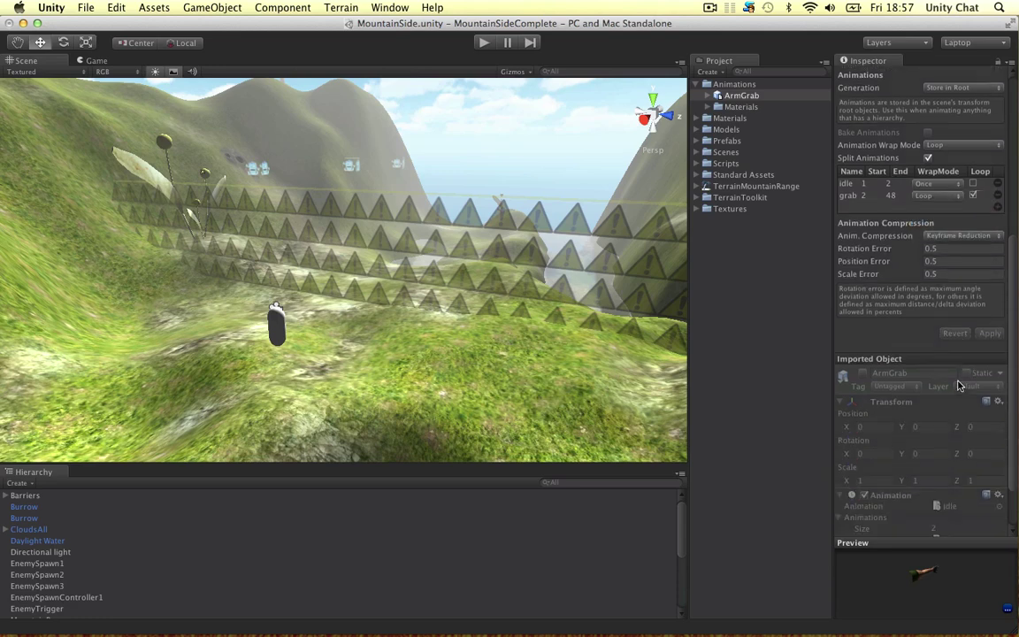
scroll(964, 372, up, 4)
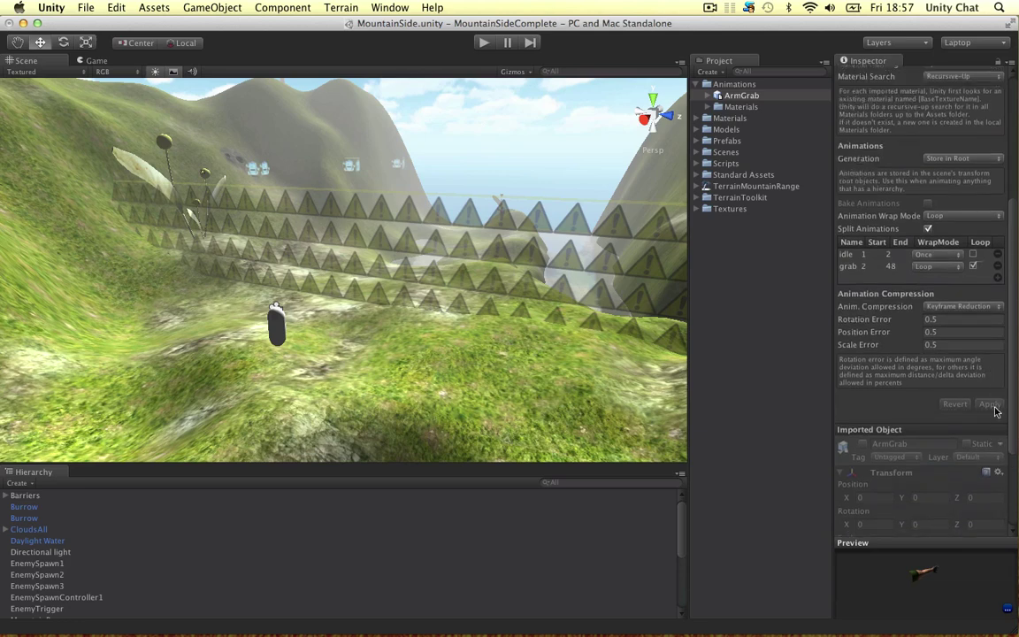
scroll(977, 376, up, 2)
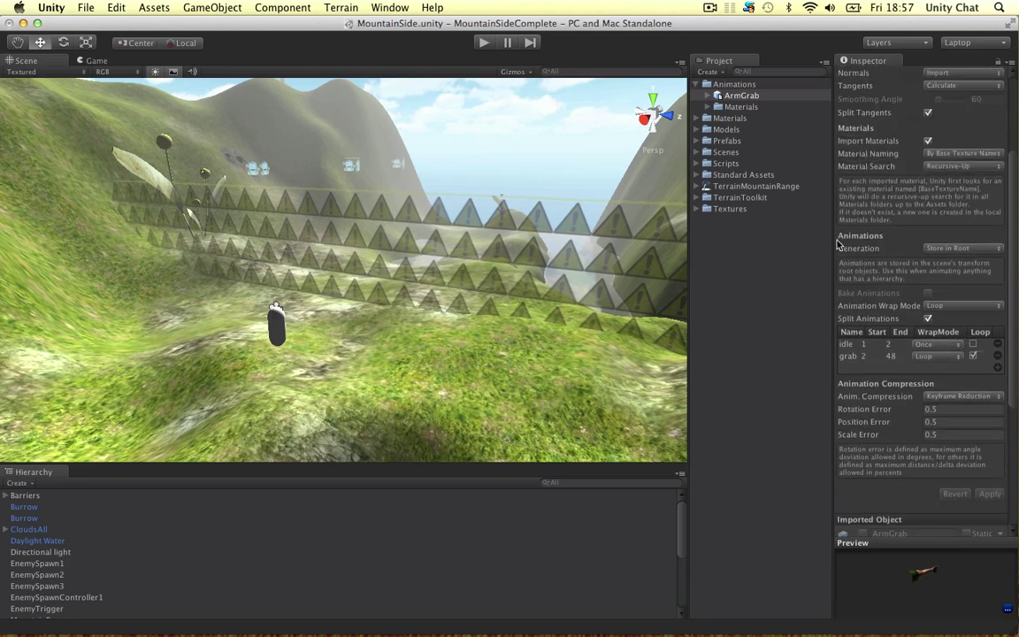
click(738, 97)
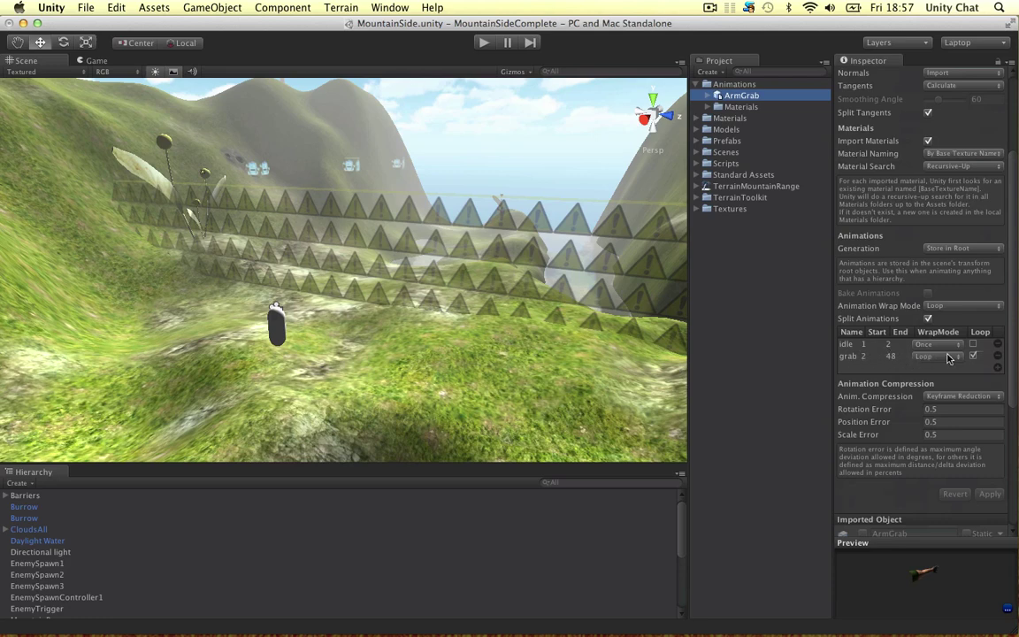
click(994, 494)
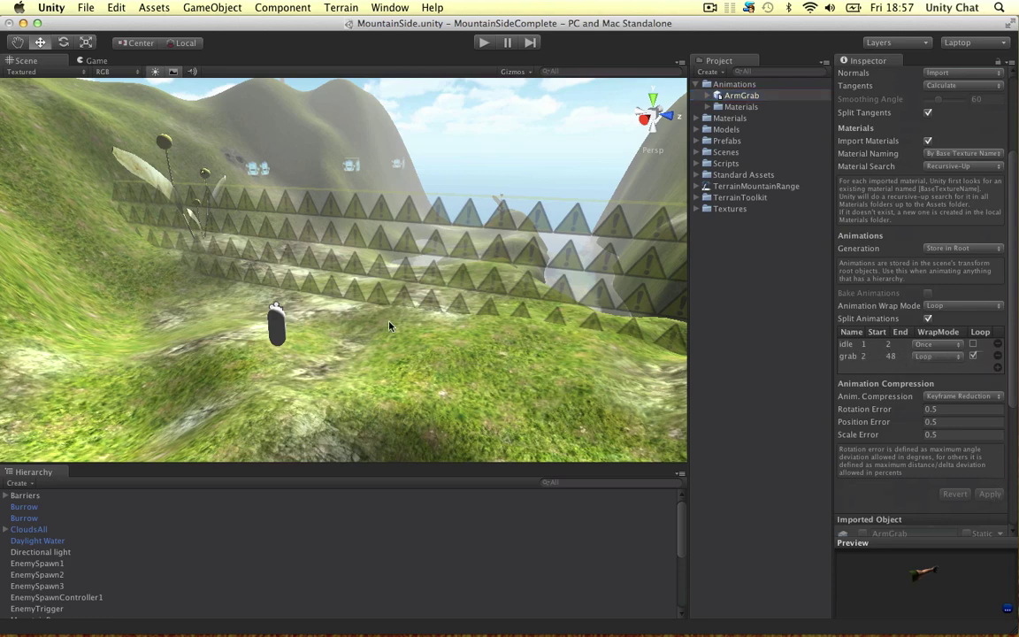
- Place the ArmGrab asset in the scene and scale it uniformly to about 32.28
click(644, 120)
drag(740, 96, 448, 262)
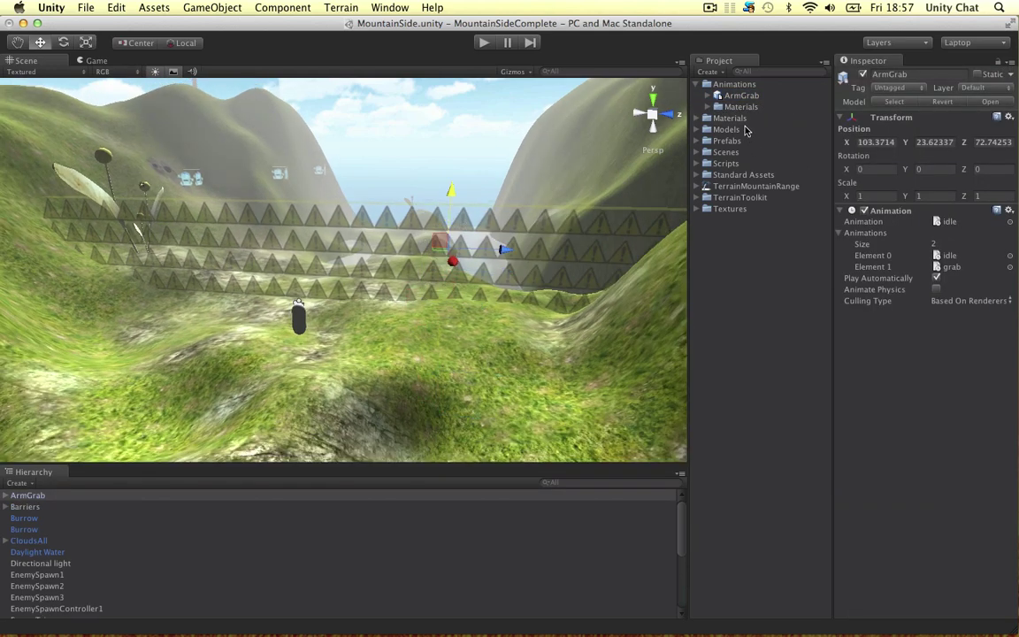
key(r)
scroll(511, 241, down, 5)
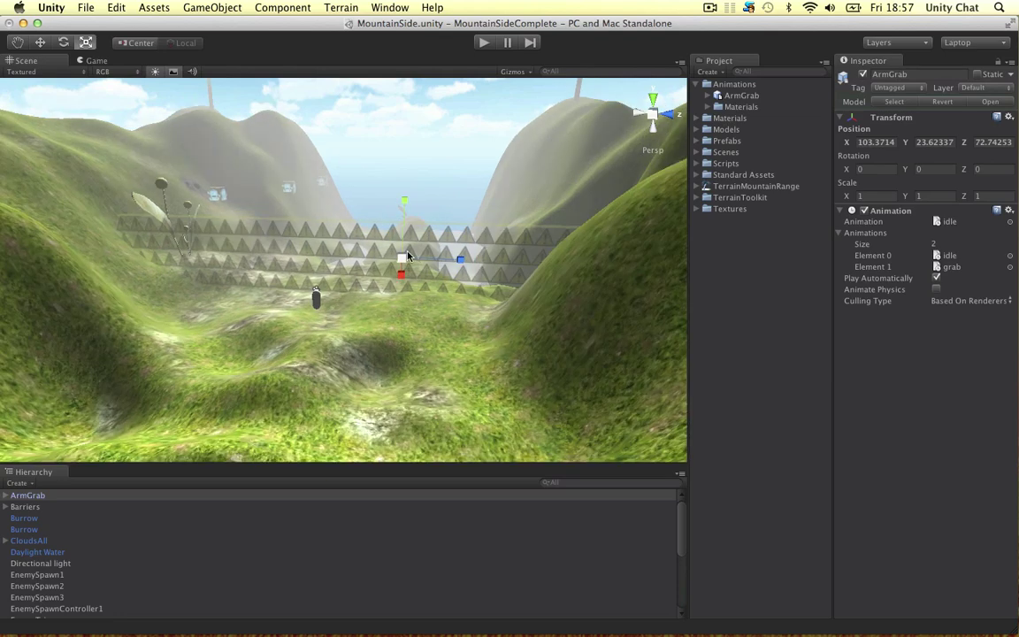
mouse_move(404, 257)
mouse_down()
mouse_move(437, 133)
mouse_move(404, 162)
mouse_move(403, 239)
mouse_up()
- Move the arm near the white capsule, to about X 101.79, Y 17.29, Z 66.69
key(w)
key(f)
alt+drag(221, 272, 590, 312)
drag(325, 258, 500, 245)
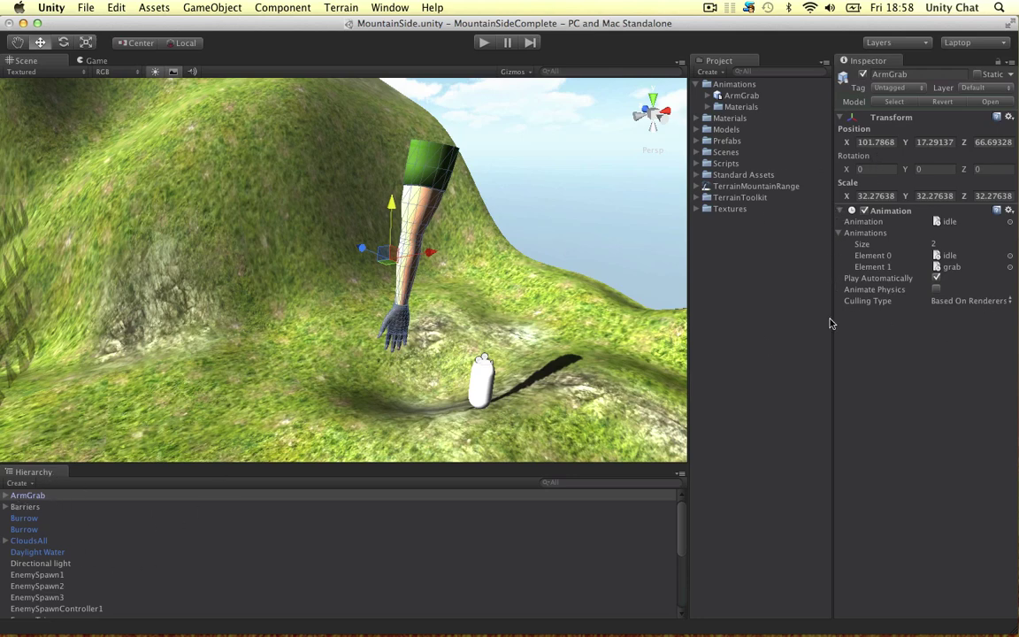
- Set the default animation of the ArmGrab object to the grab clip
click(1010, 222)
double_click(596, 252)
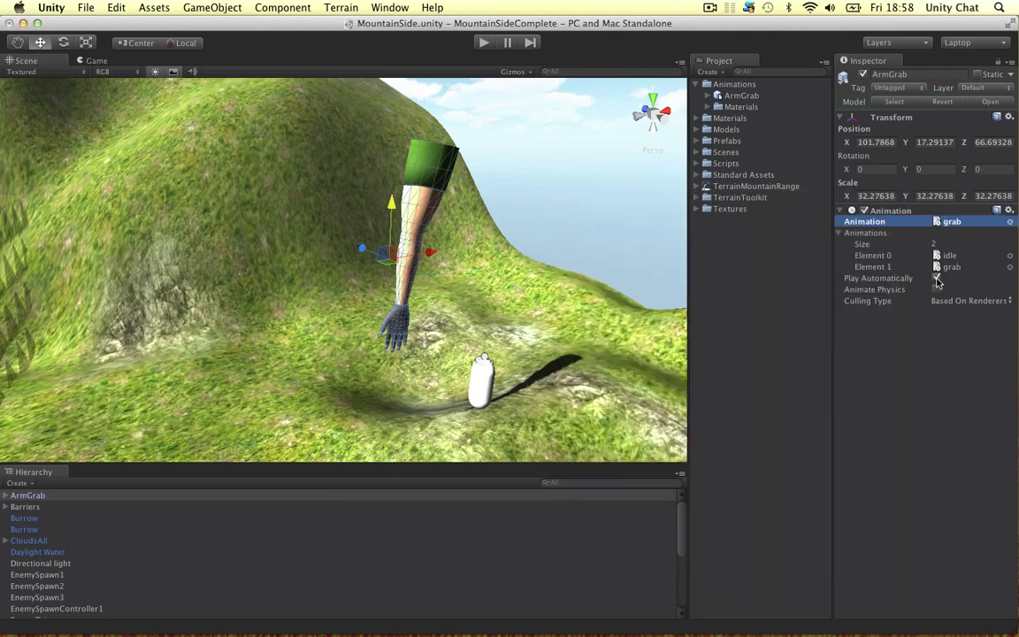
- Run the scene in play mode to preview the arm's grab animation, stop it, and save the scene
click(900, 338)
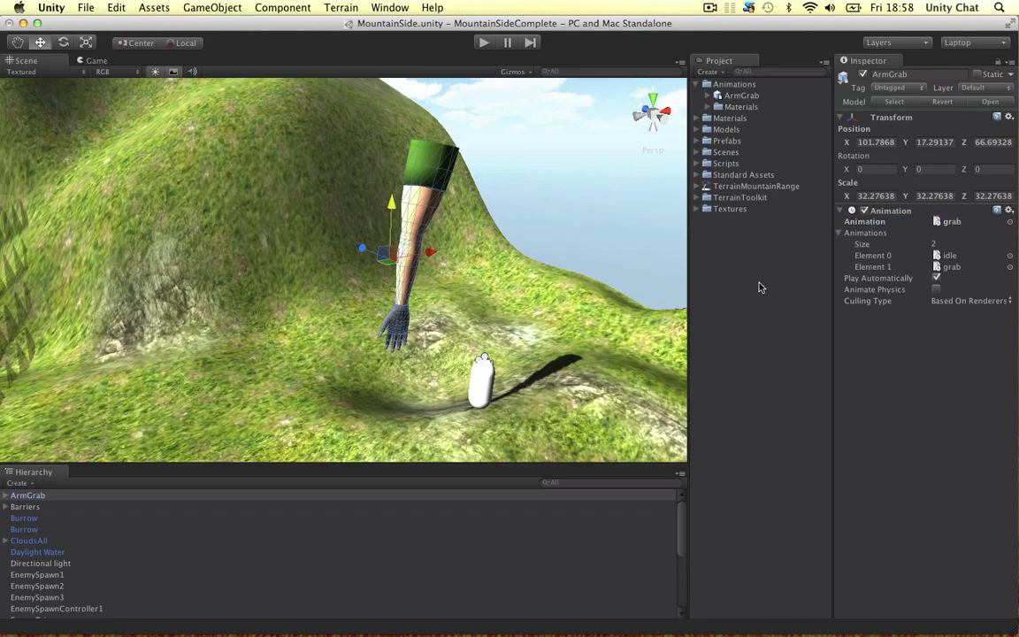
click(485, 44)
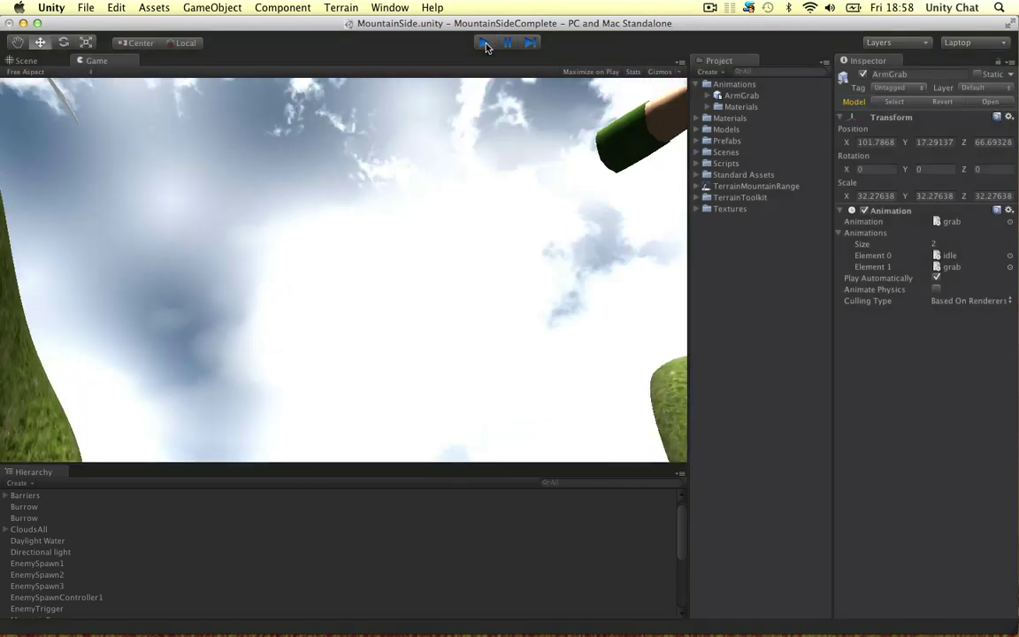
click(483, 43)
key(super+s)
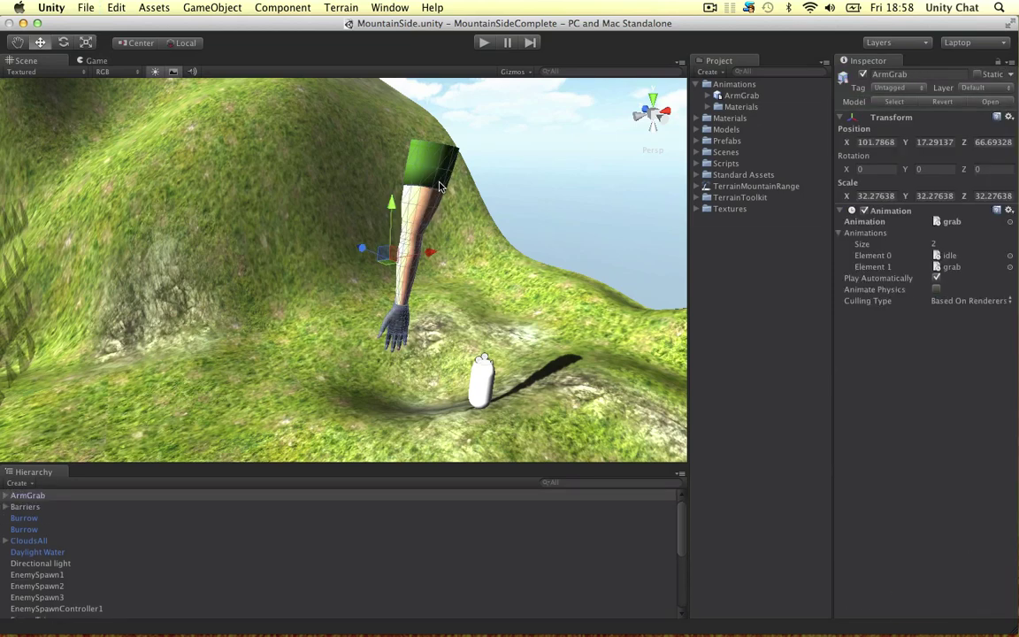
- Delete the ArmGrab object from the scene hierarchy
right_click(29, 498)
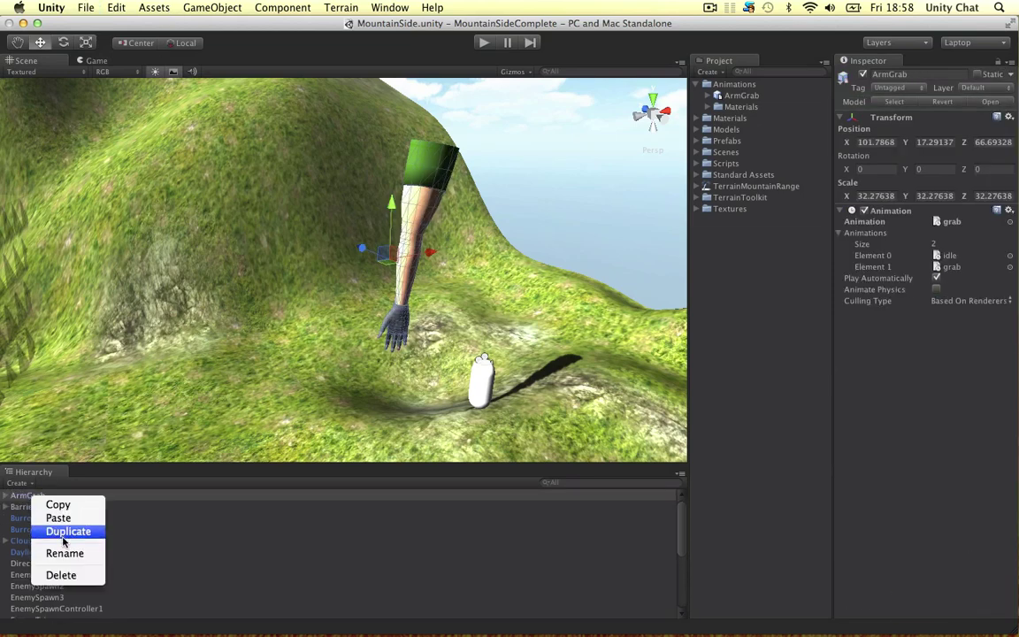
click(66, 576)
- Switch to Maya, delete all of the wrist IK handle's keyframes across frames 0 to 48, and play the timeline to check
key(ctrl+Left)
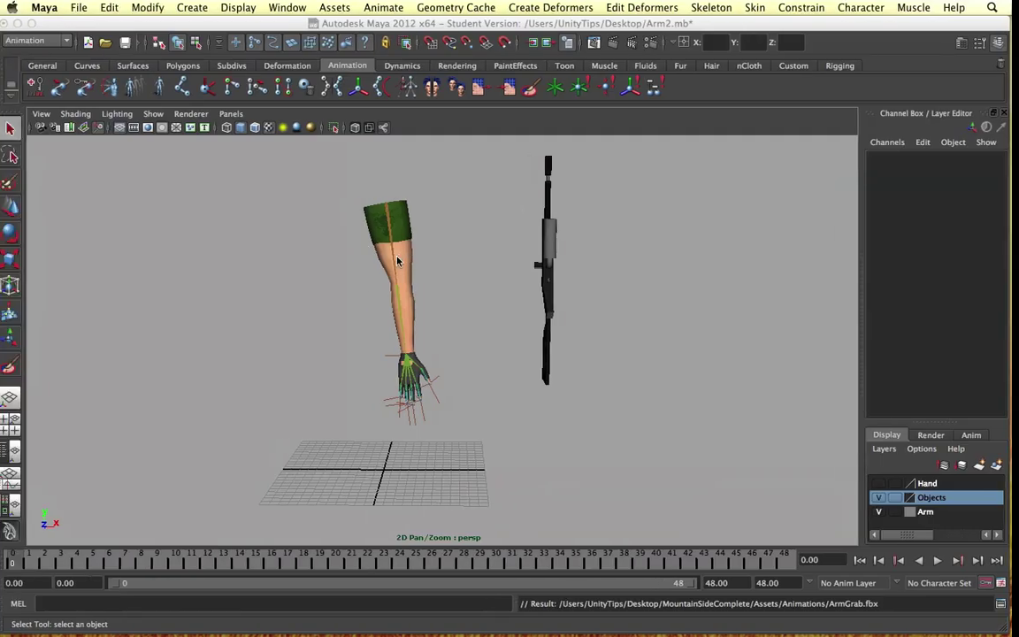
click(398, 359)
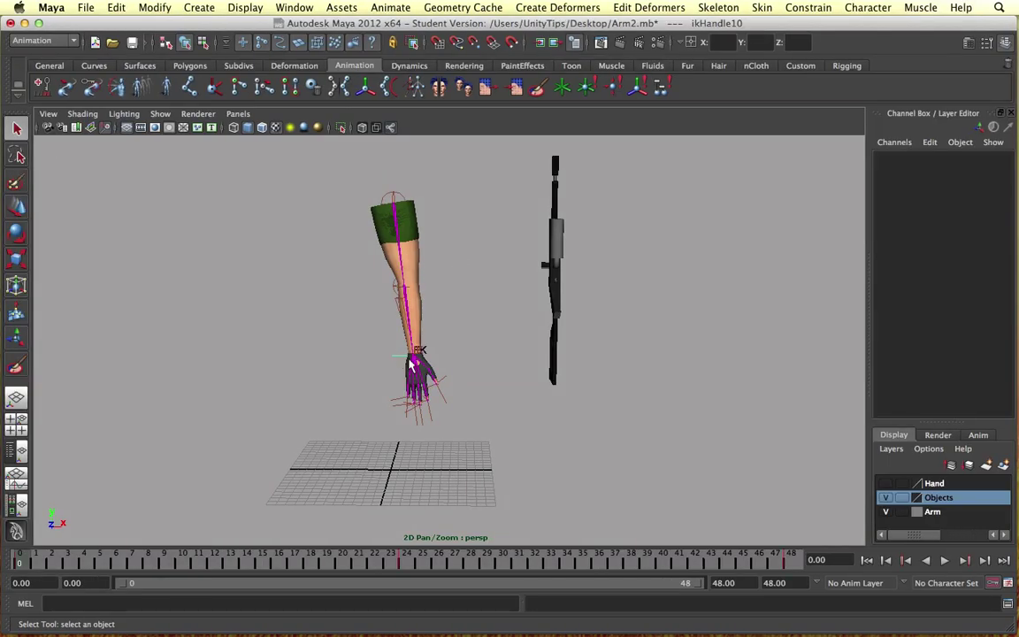
shift+drag(789, 553, 16, 554)
right_click(111, 549)
click(133, 413)
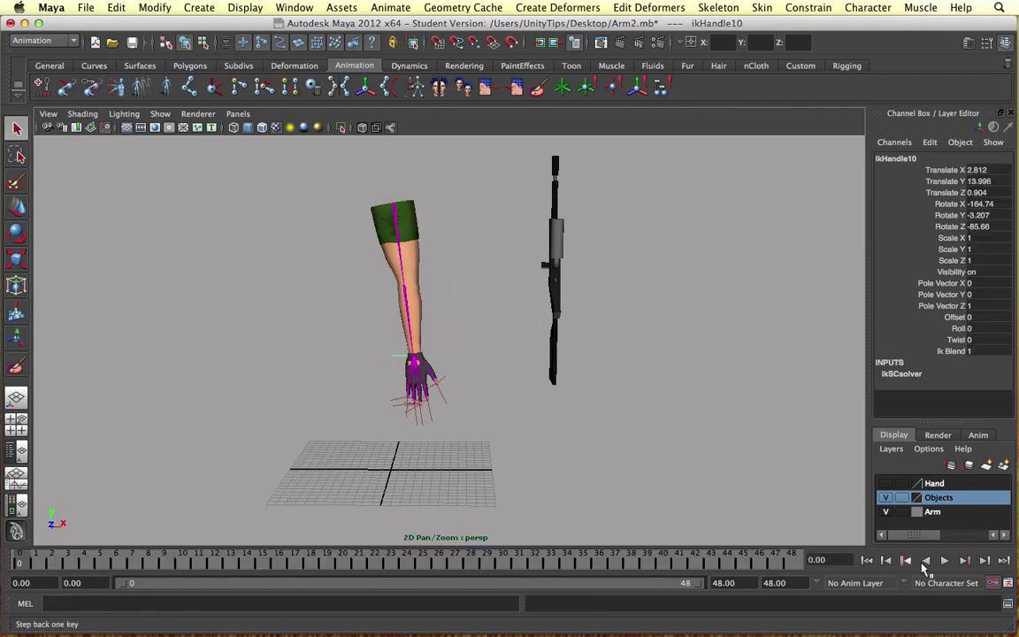
click(944, 560)
click(944, 561)
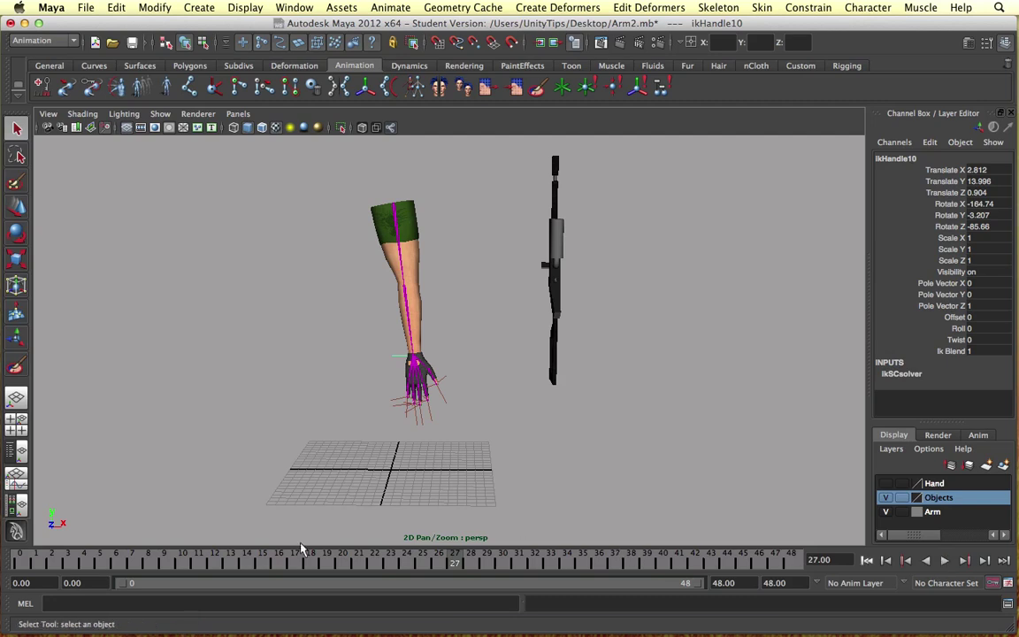
- Key the wrist IK handle at frame 0 and bend the elbow by moving the handle to about X 7.88, Y 21.82, Z -0.39
click(17, 566)
alt+middle_drag(484, 312, 588, 277)
scroll(405, 403, up, 5)
key(s)
key(w)
drag(403, 414, 491, 272)
alt+drag(456, 320, 475, 306)
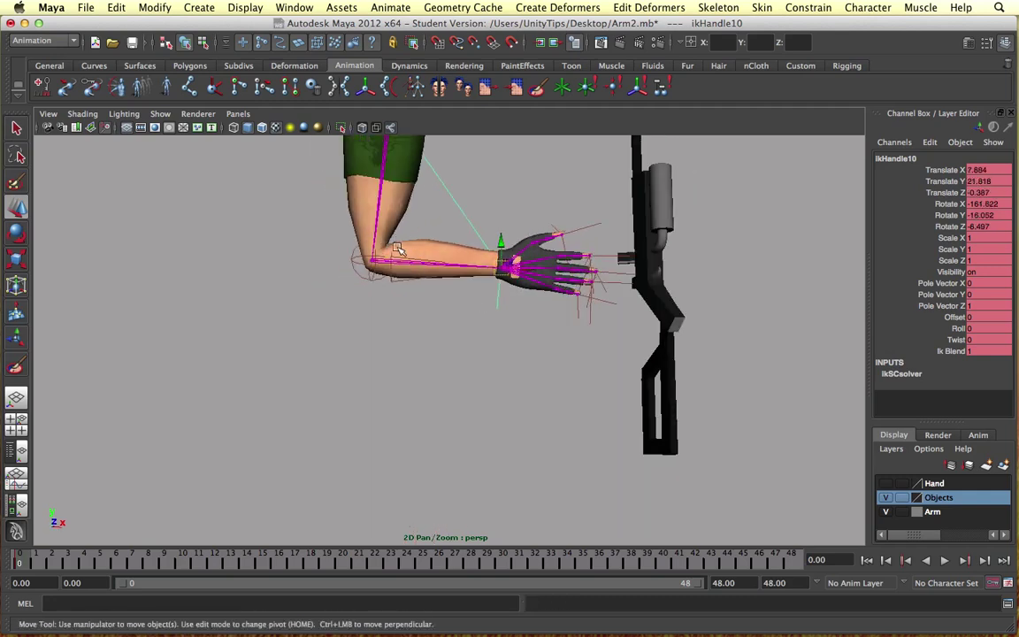
alt+drag(417, 218, 428, 306)
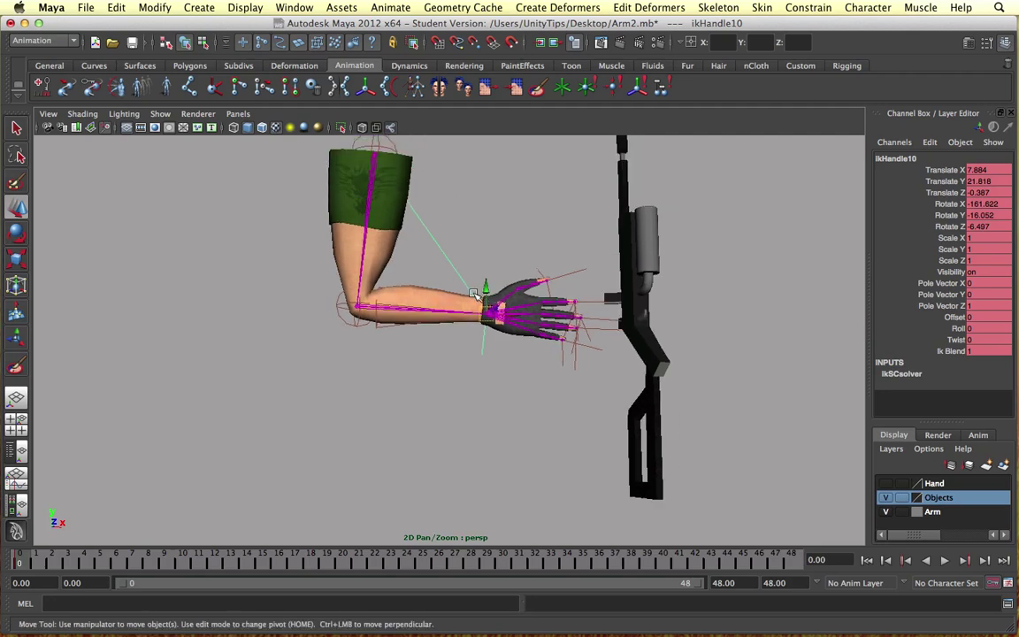
- Start the Paint Skin Weights Tool on the arm mesh and inspect the weighting around the elbow
shift+click(431, 297)
click(761, 8)
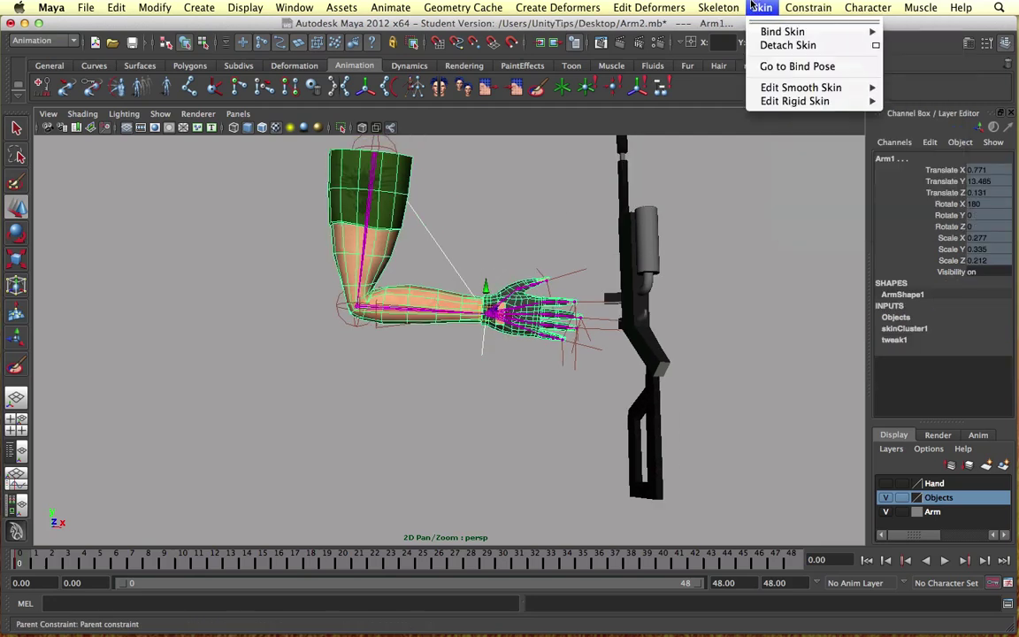
mouse_move(801, 87)
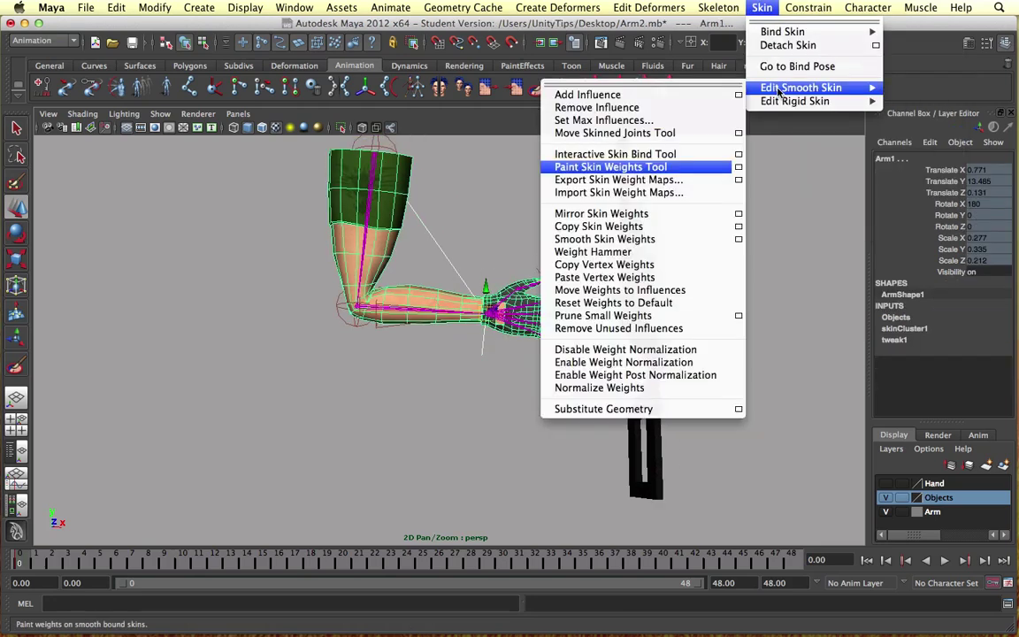
click(597, 167)
scroll(441, 252, up, 5)
mouse_move(440, 253)
alt+mouse_down()
mouse_move(395, 302)
mouse_move(530, 296)
alt+mouse_up()
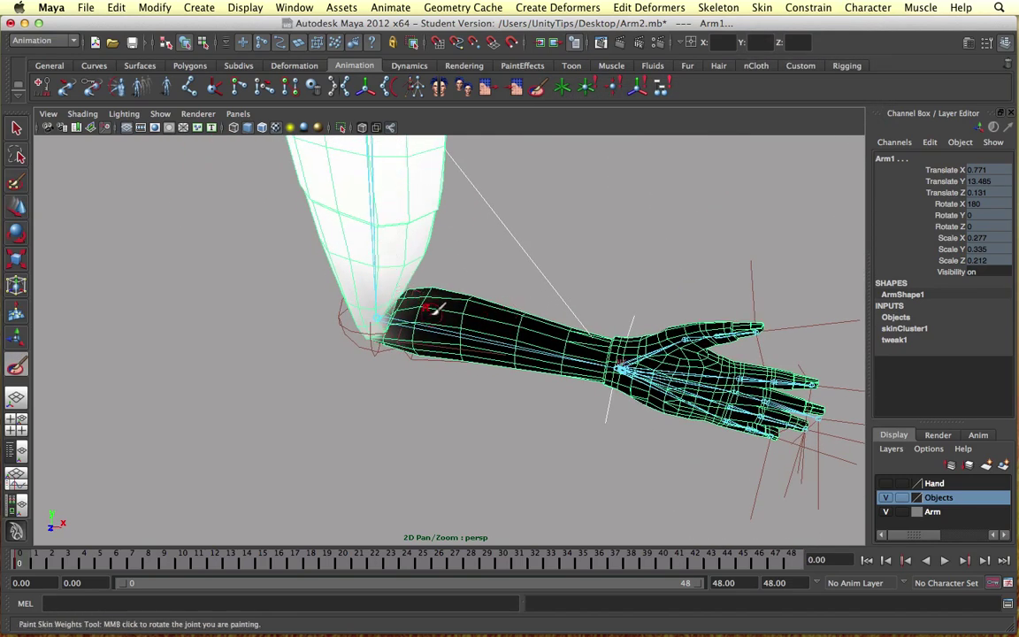
alt+drag(495, 297, 442, 267)
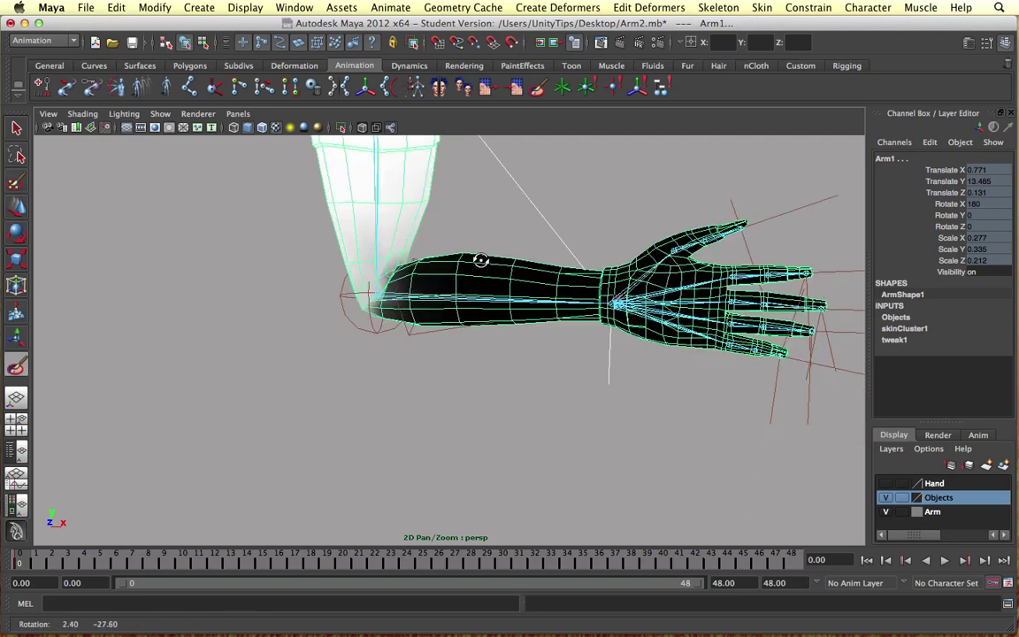
- Open the settings of the Paint Skin Weights Tool for the arm mesh
click(762, 7)
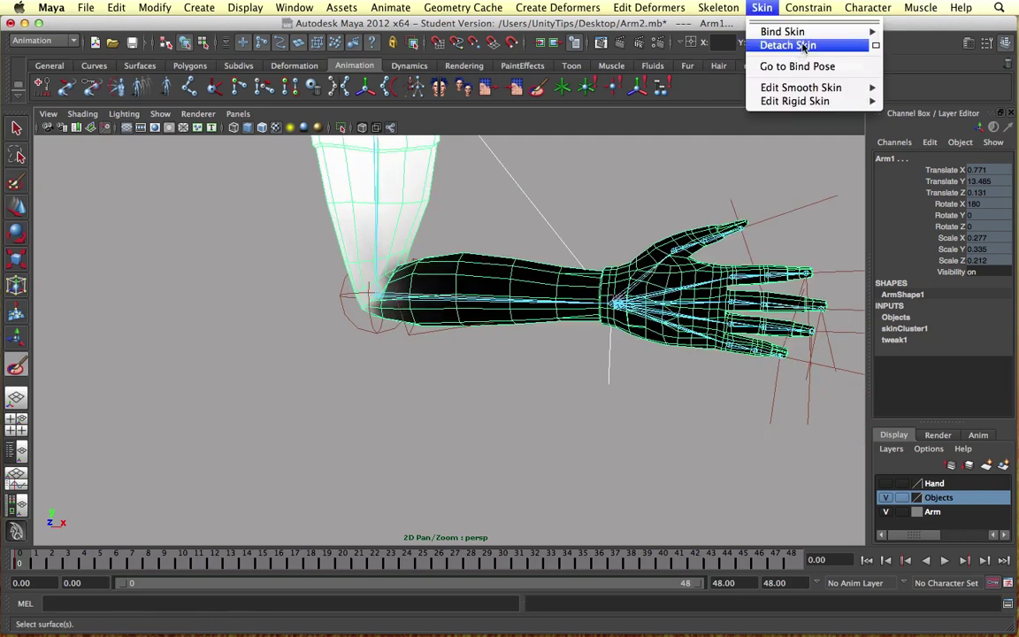
mouse_move(770, 87)
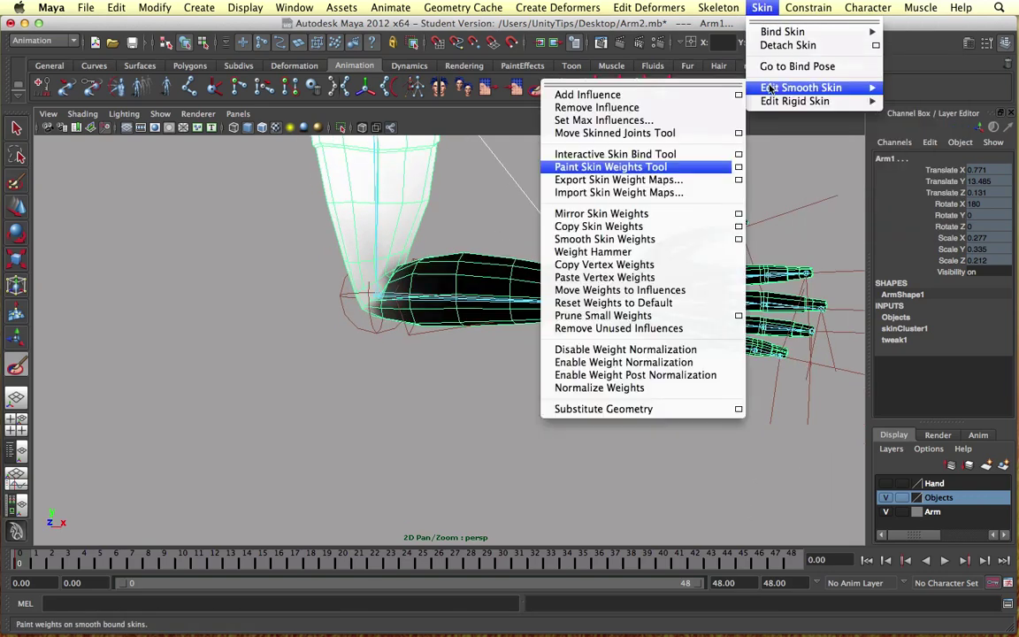
click(605, 166)
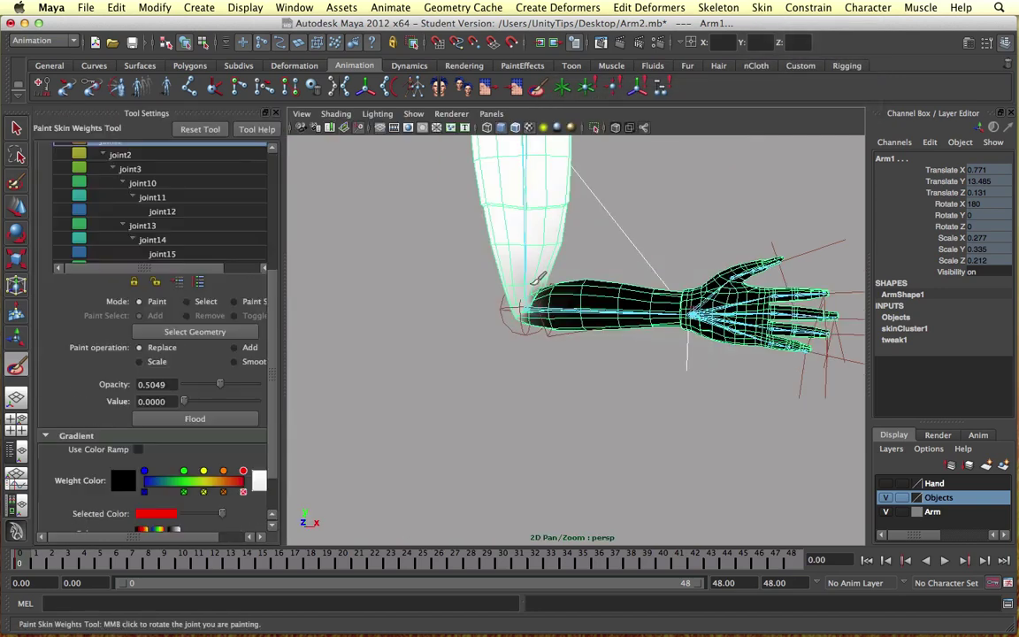
alt+drag(548, 303, 494, 285)
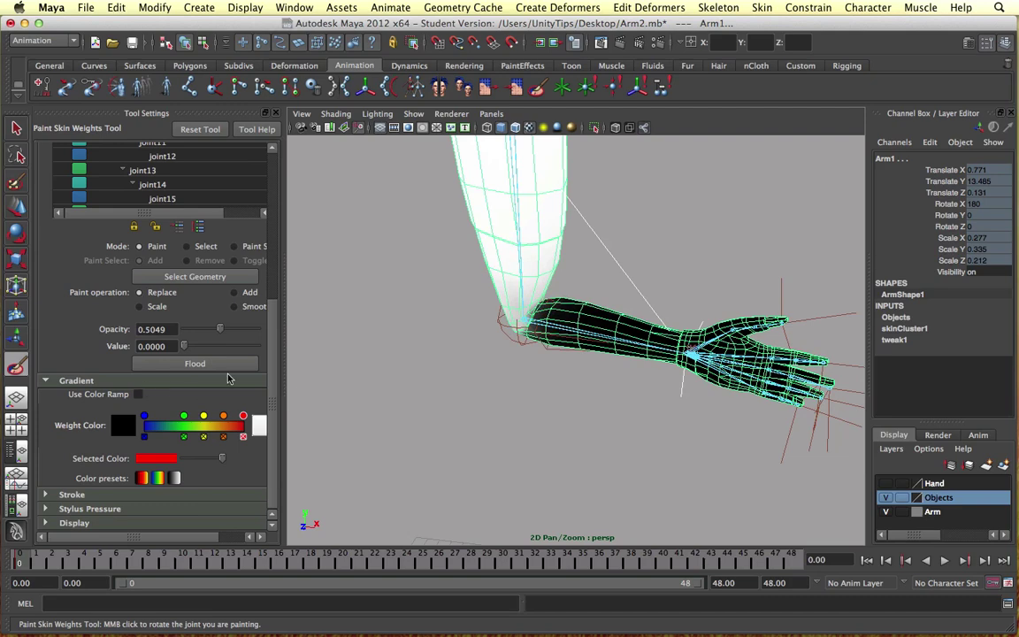
- Set the paint value and opacity to 1.0, try painting weights near the elbow, and undo the strokes
drag(185, 346, 292, 348)
drag(220, 328, 261, 330)
alt+drag(580, 280, 547, 314)
scroll(546, 314, up, 8)
mouse_move(443, 349)
alt+mouse_down()
mouse_move(471, 340)
mouse_move(389, 285)
mouse_move(416, 267)
mouse_move(401, 320)
mouse_move(456, 366)
alt+mouse_up()
key(z)
key(z)
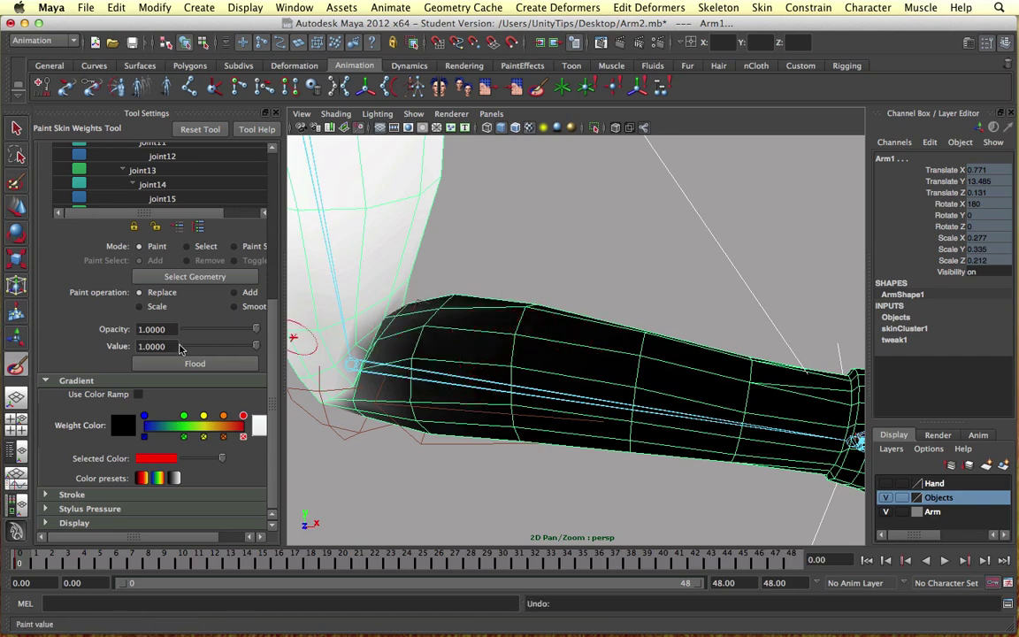
- Paint skin weights on the forearm beside the elbow with a value of 0.5049
scroll(529, 351, down, 7)
mouse_move(575, 350)
alt+mouse_down()
mouse_move(533, 343)
mouse_move(466, 369)
mouse_move(479, 368)
mouse_move(513, 305)
mouse_move(482, 341)
mouse_move(564, 330)
alt+mouse_up()
scroll(531, 340, up, 10)
scroll(480, 366, down, 6)
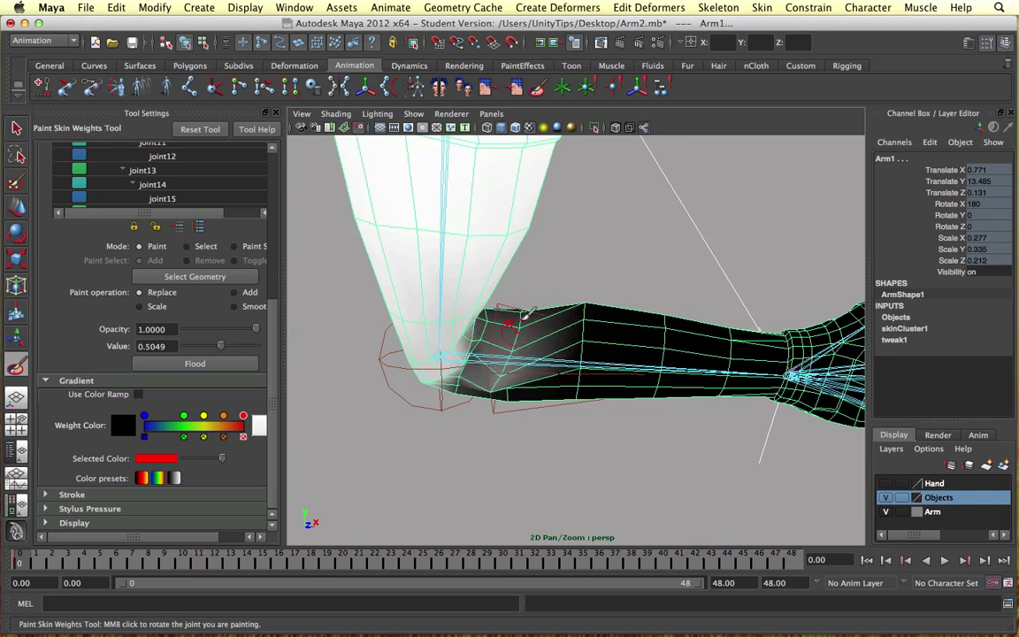
- Set the paint value to 0 and repaint the weights on the forearm beside the elbow
drag(221, 346, 182, 346)
mouse_move(524, 358)
mouse_down()
mouse_move(514, 343)
mouse_move(498, 370)
mouse_move(509, 348)
mouse_up()
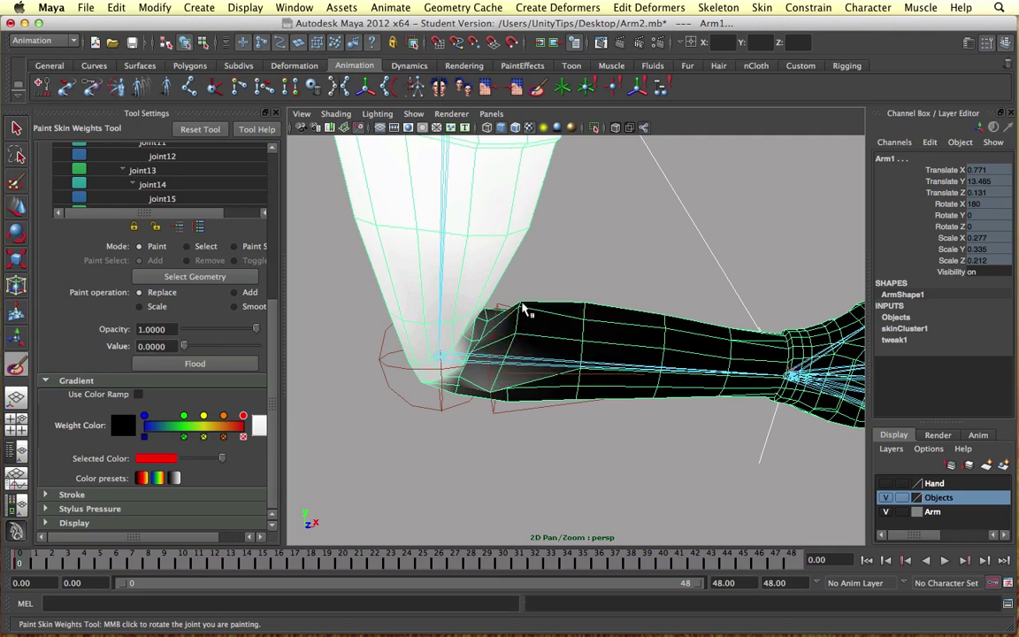
drag(523, 306, 497, 373)
alt+drag(636, 340, 549, 346)
- Undo all the skin weight painting and the arm mesh selection, back to the selected wrist IK handle
key(super+z)
key(super+z)
key(super+z)
key(super+z)
key(super+z)
key(super+z)
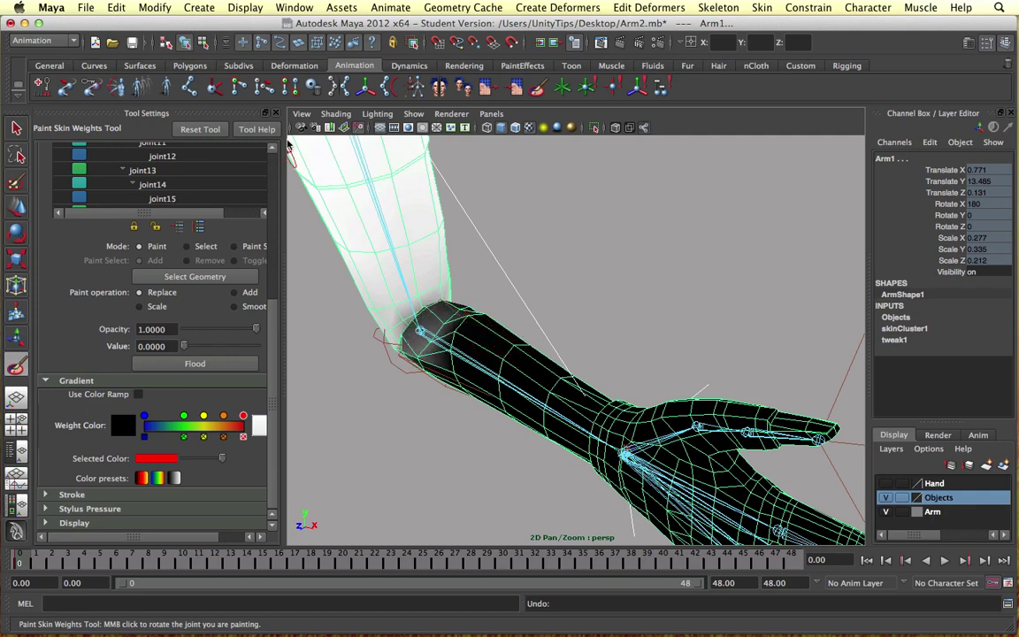
key(z)
key(z)
key(z)
key(z)
key(z)
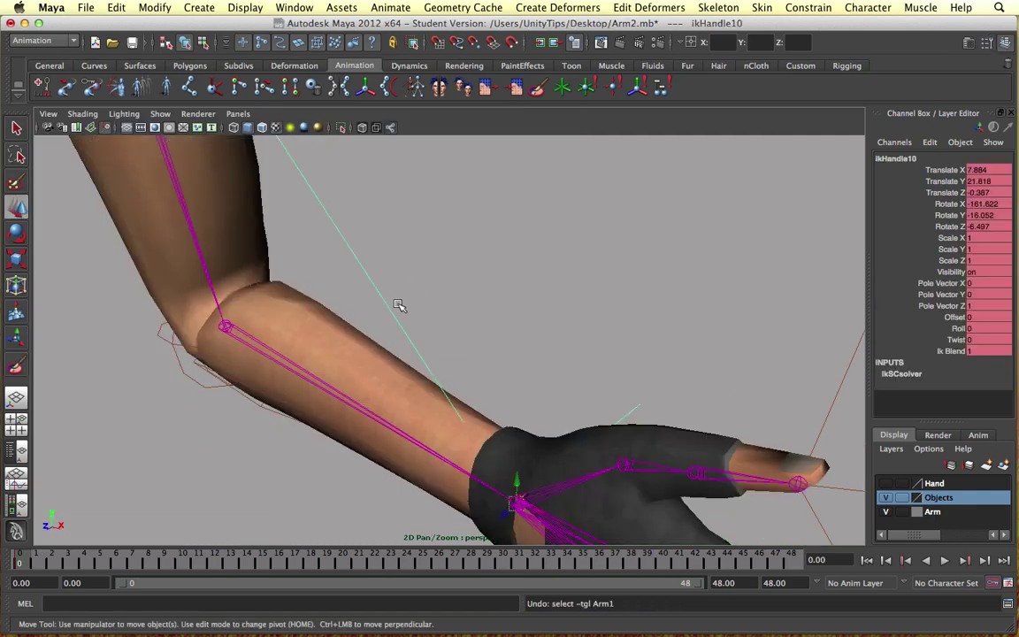
key(z)
key(z)
key(z)
key(z)
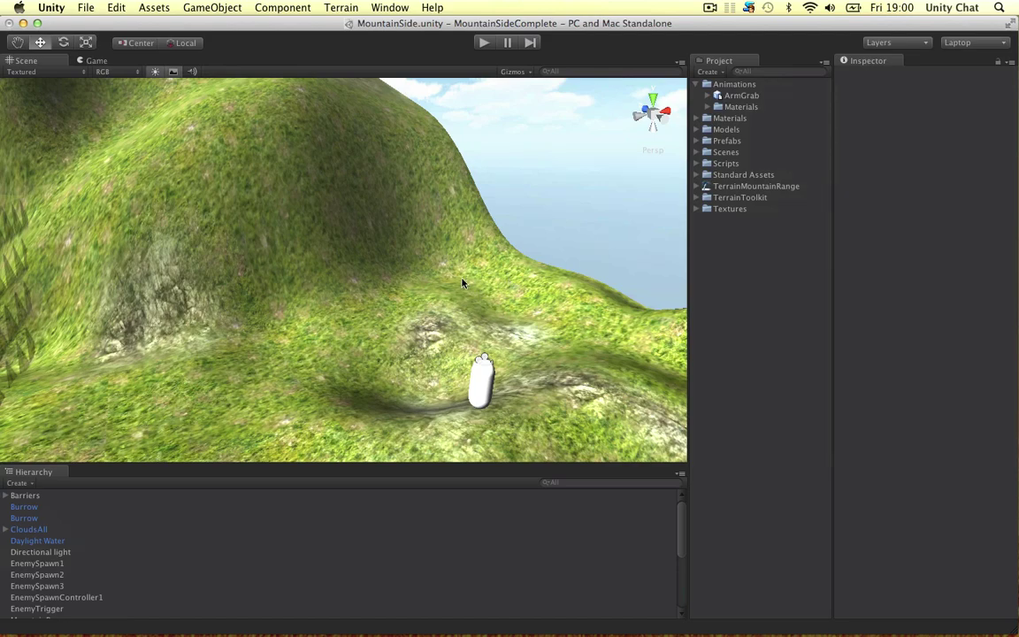
alt+drag(473, 282, 157, 269)
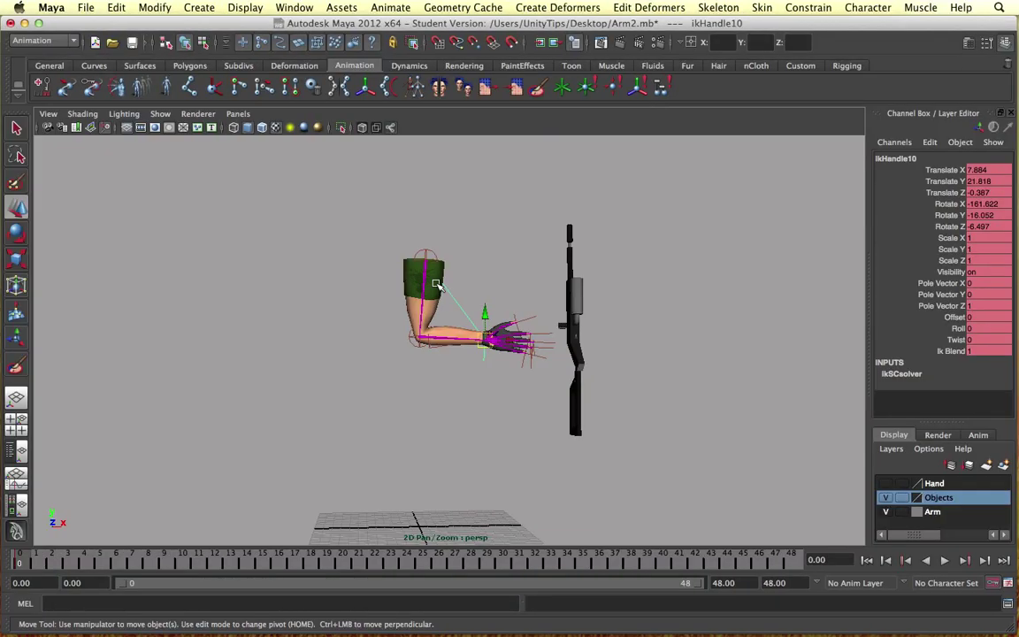